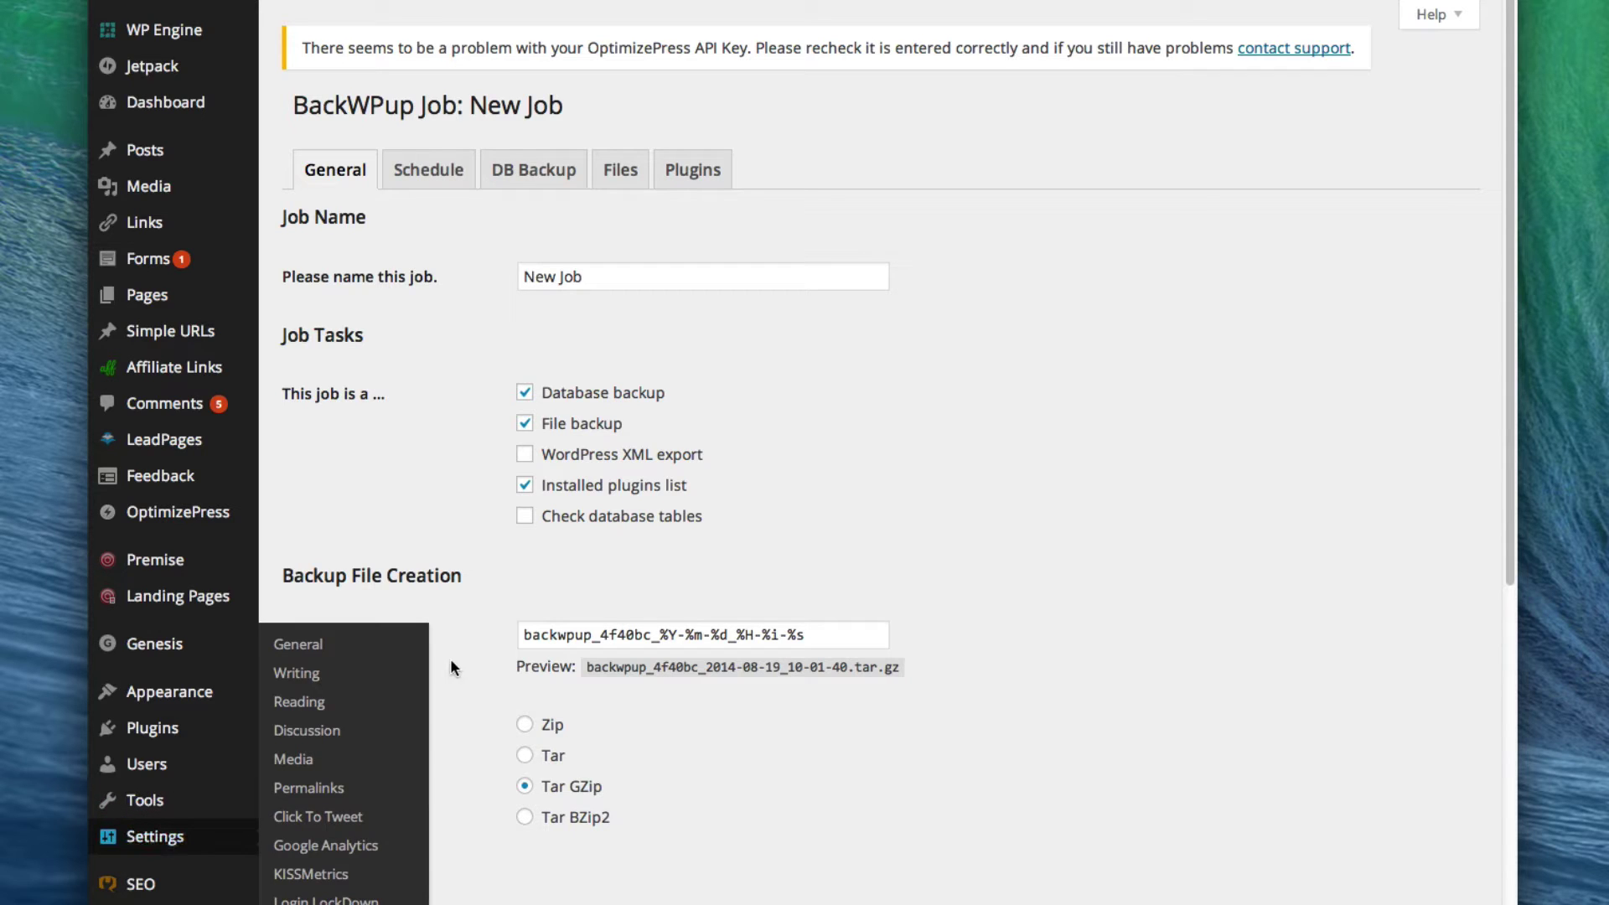
# Step: Rename the BackWPup job to 'Daily Backup'
pyautogui.tripleClick(547, 277)
pyautogui.press('BackSpace')
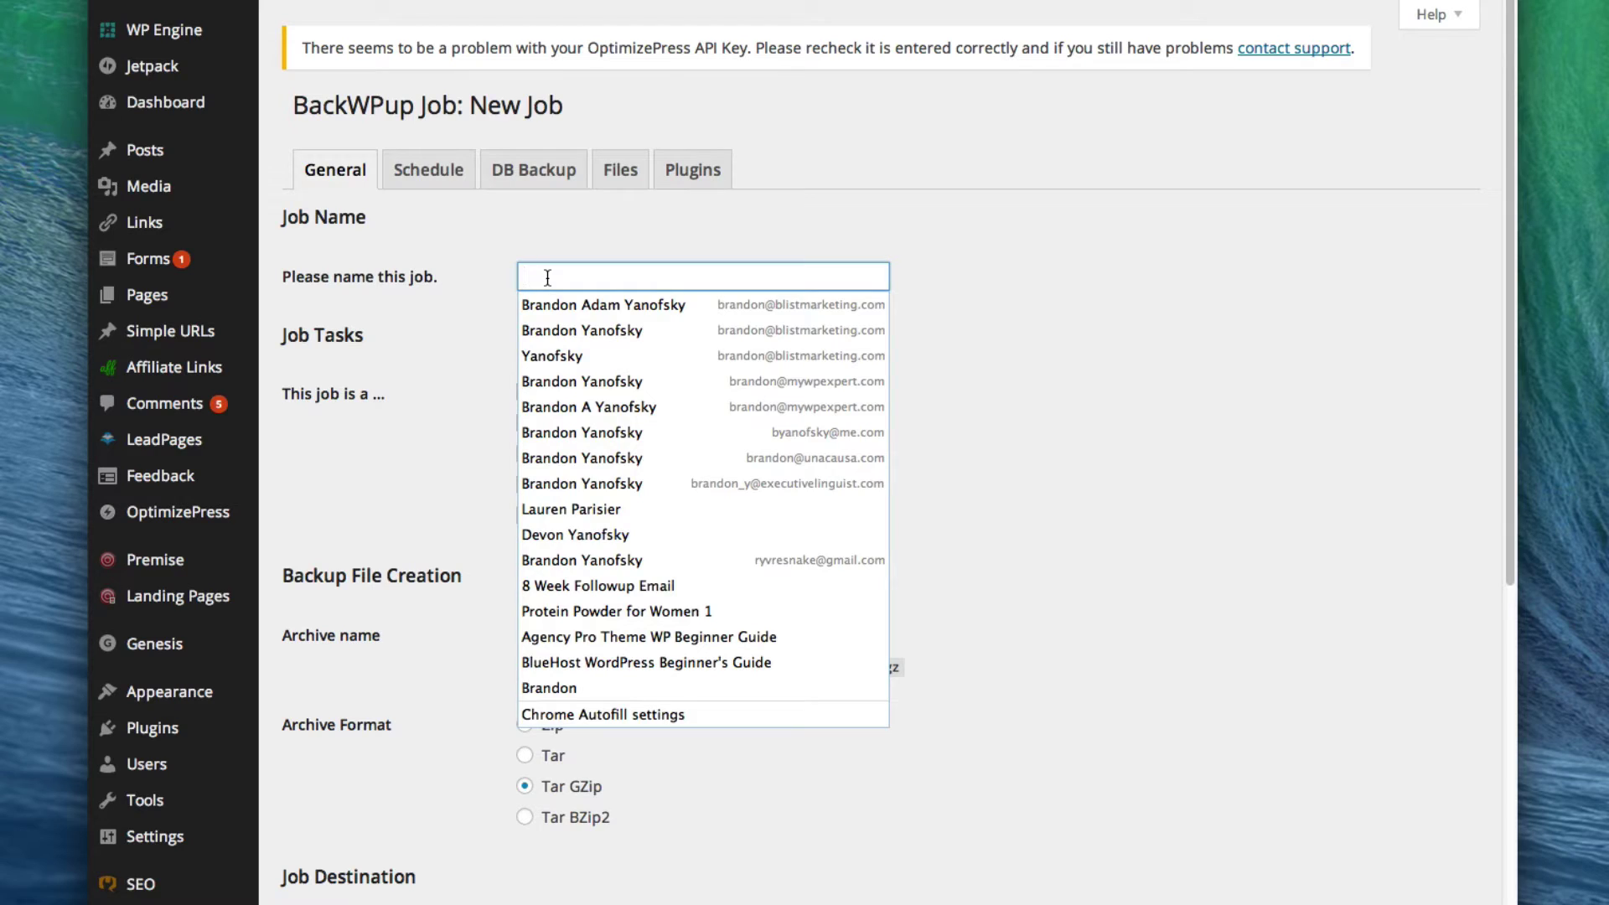
pyautogui.write('Daily Ba')
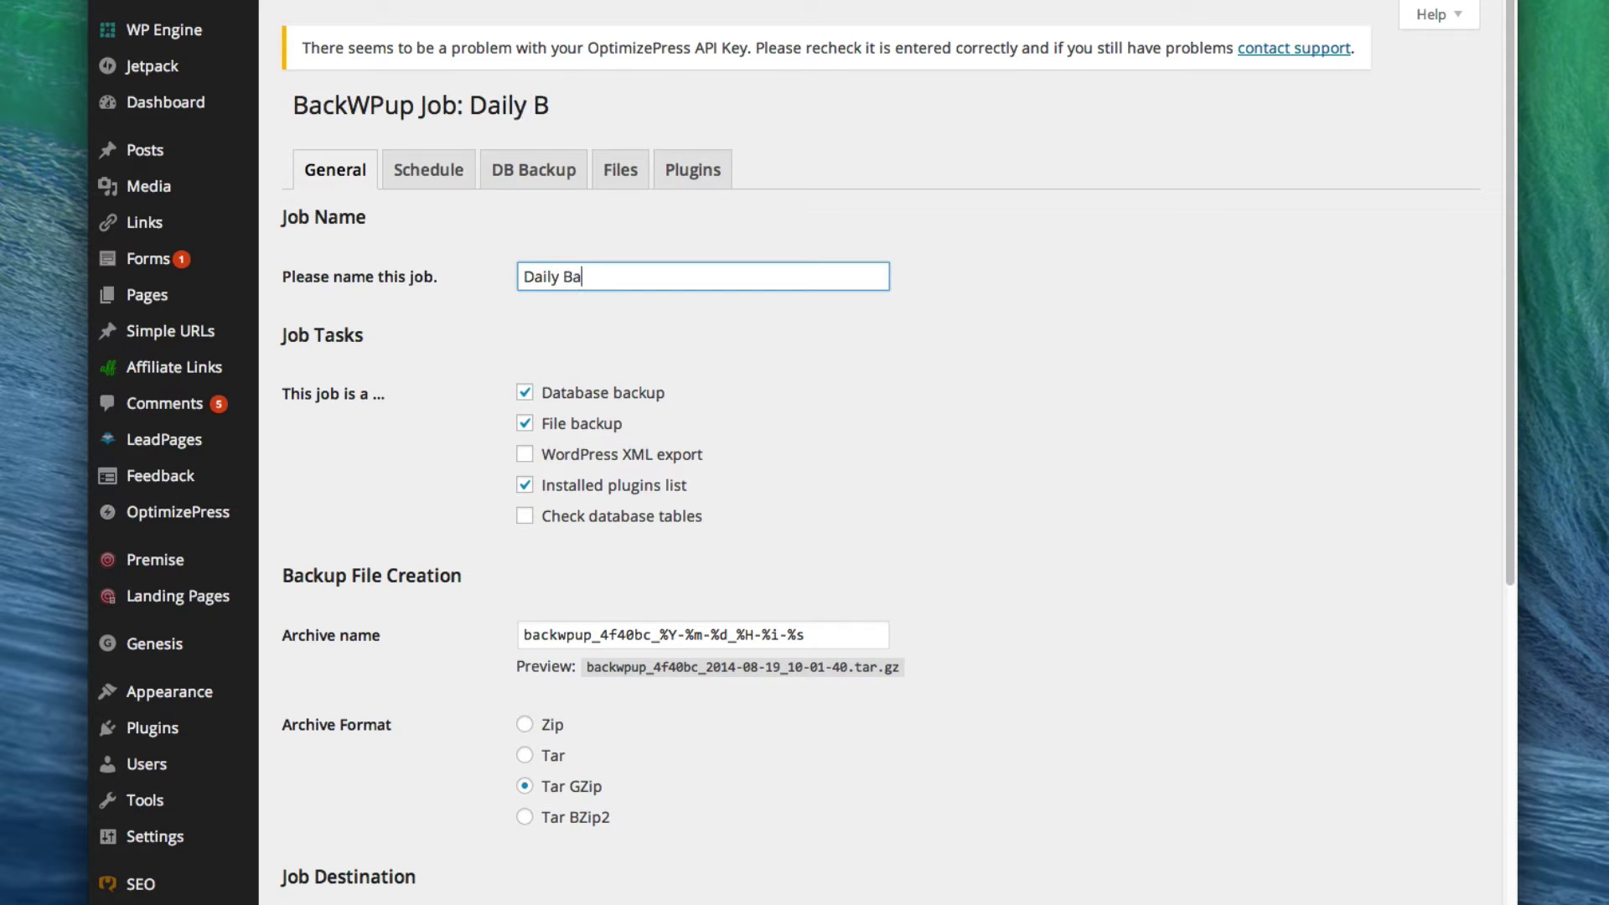
pyautogui.write('ckup')
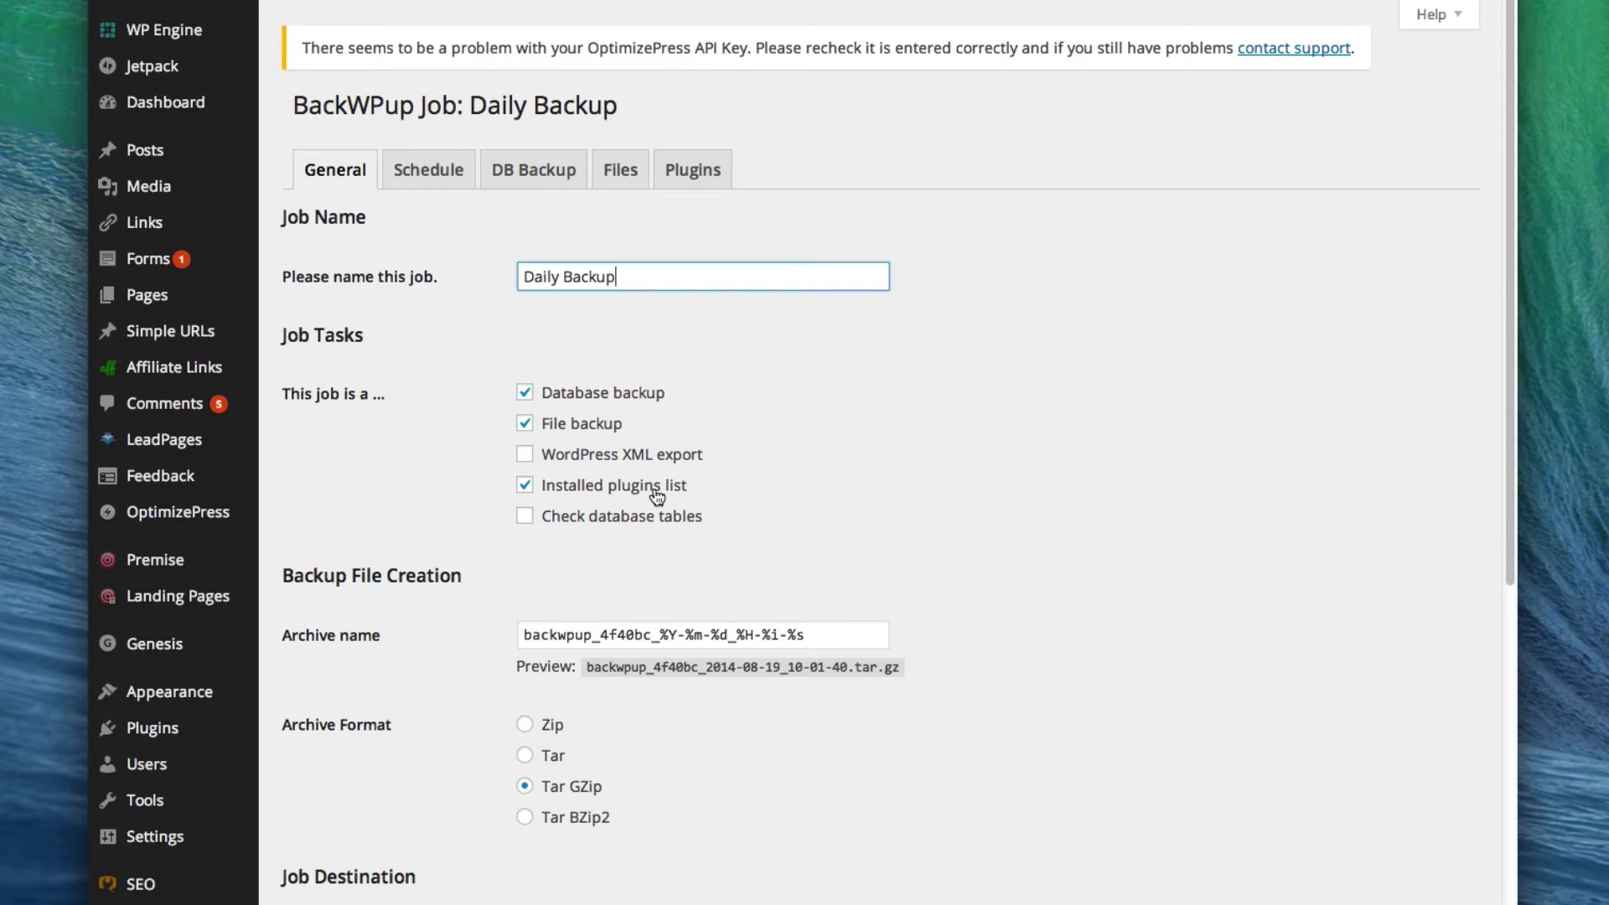
# Step: Tick 'Backup to an S3 Service v1' as the job destination and save the job
pyautogui.moveTo(527, 639)
pyautogui.scroll(-5, 556, 794)
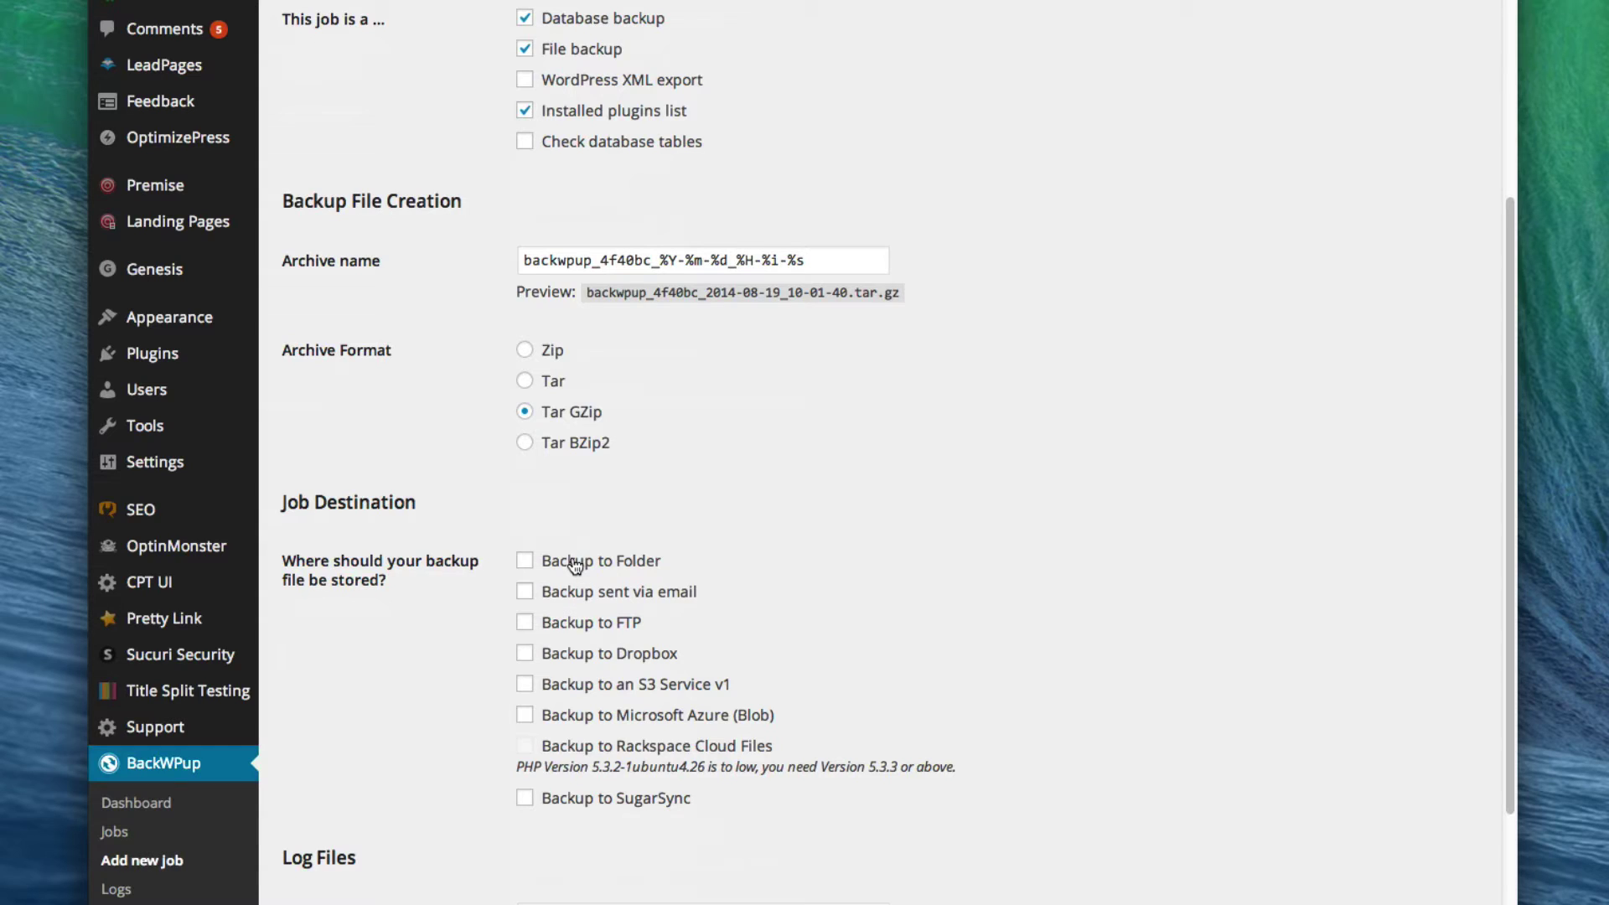
pyautogui.click(618, 692)
pyautogui.scroll(-5, 848, 814)
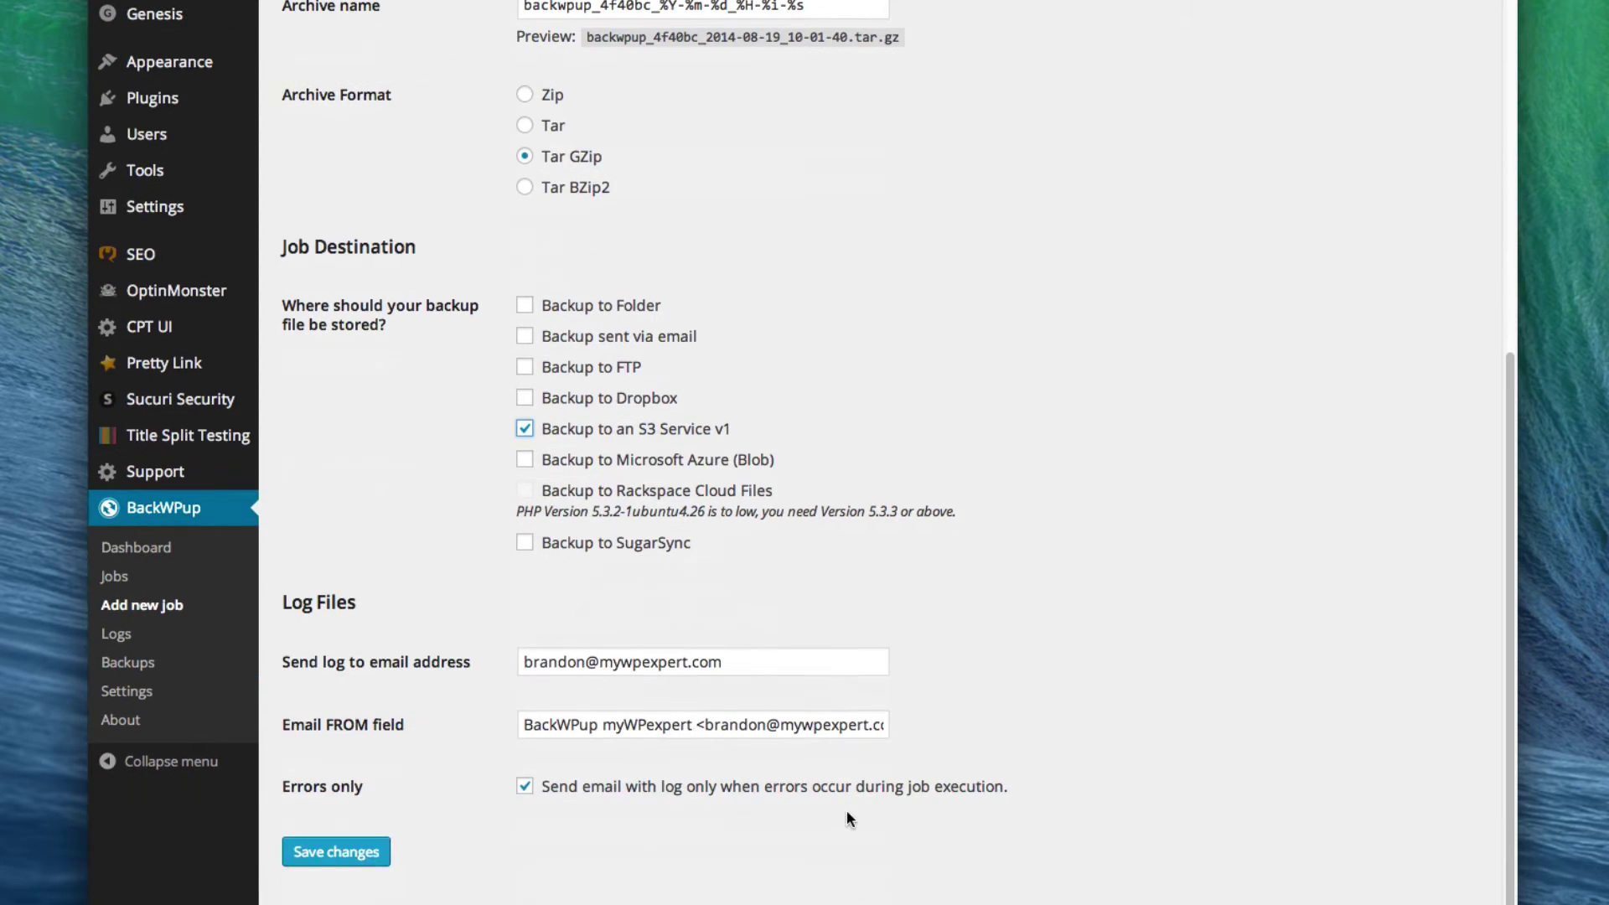
pyautogui.click(361, 853)
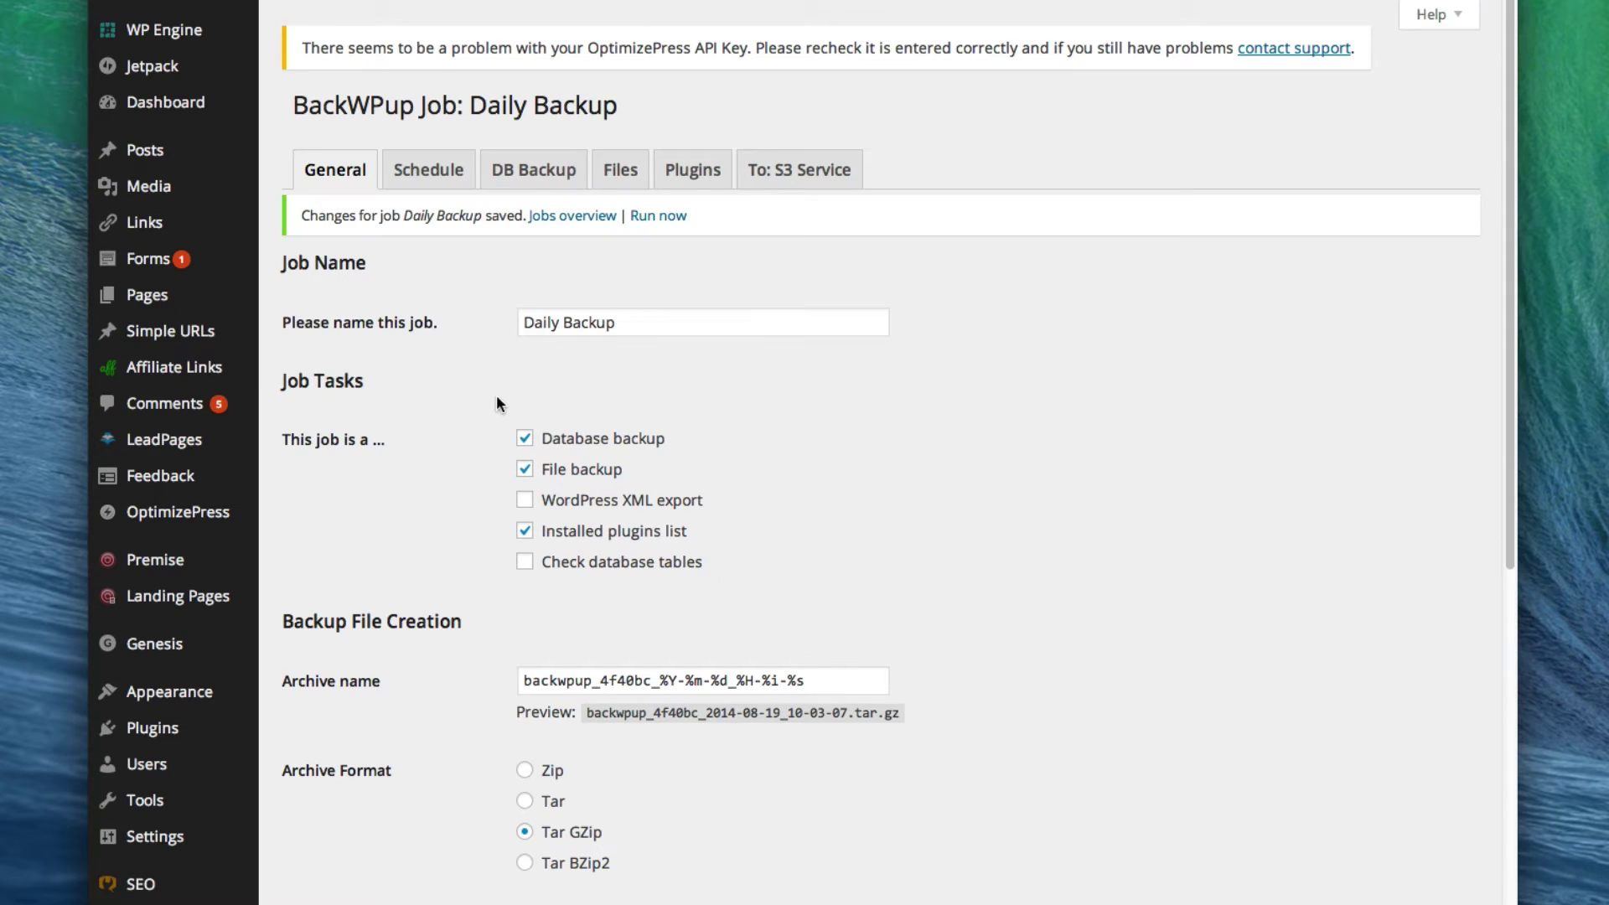
# Step: Schedule Daily Backup to start with WordPress cron, daily at 3:00, and save it
pyautogui.click(439, 176)
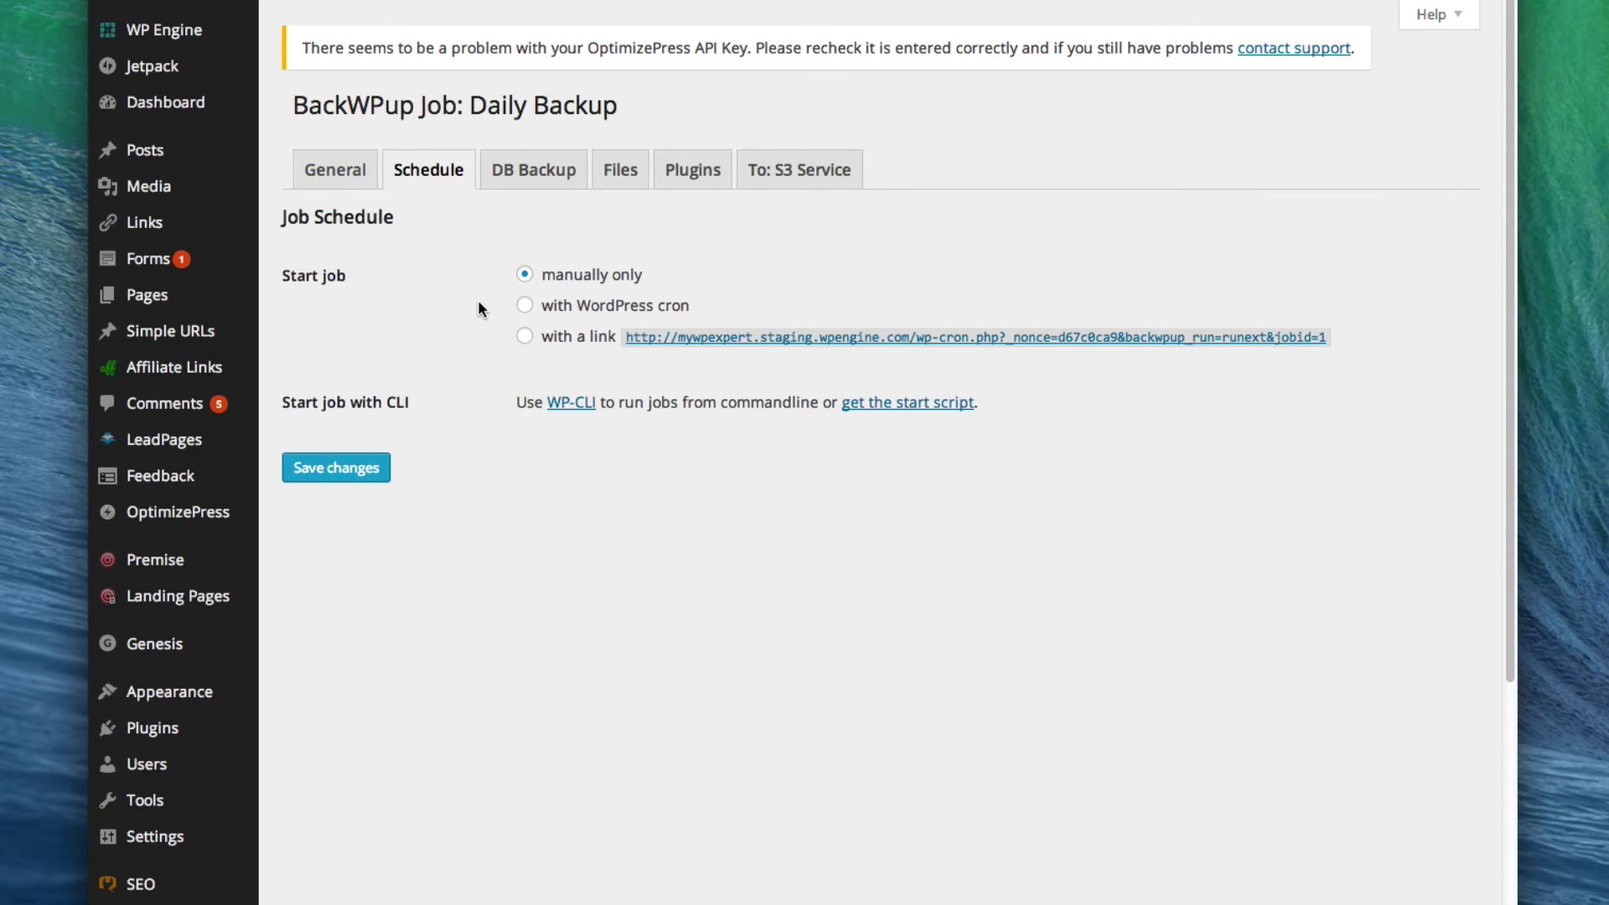
pyautogui.click(526, 306)
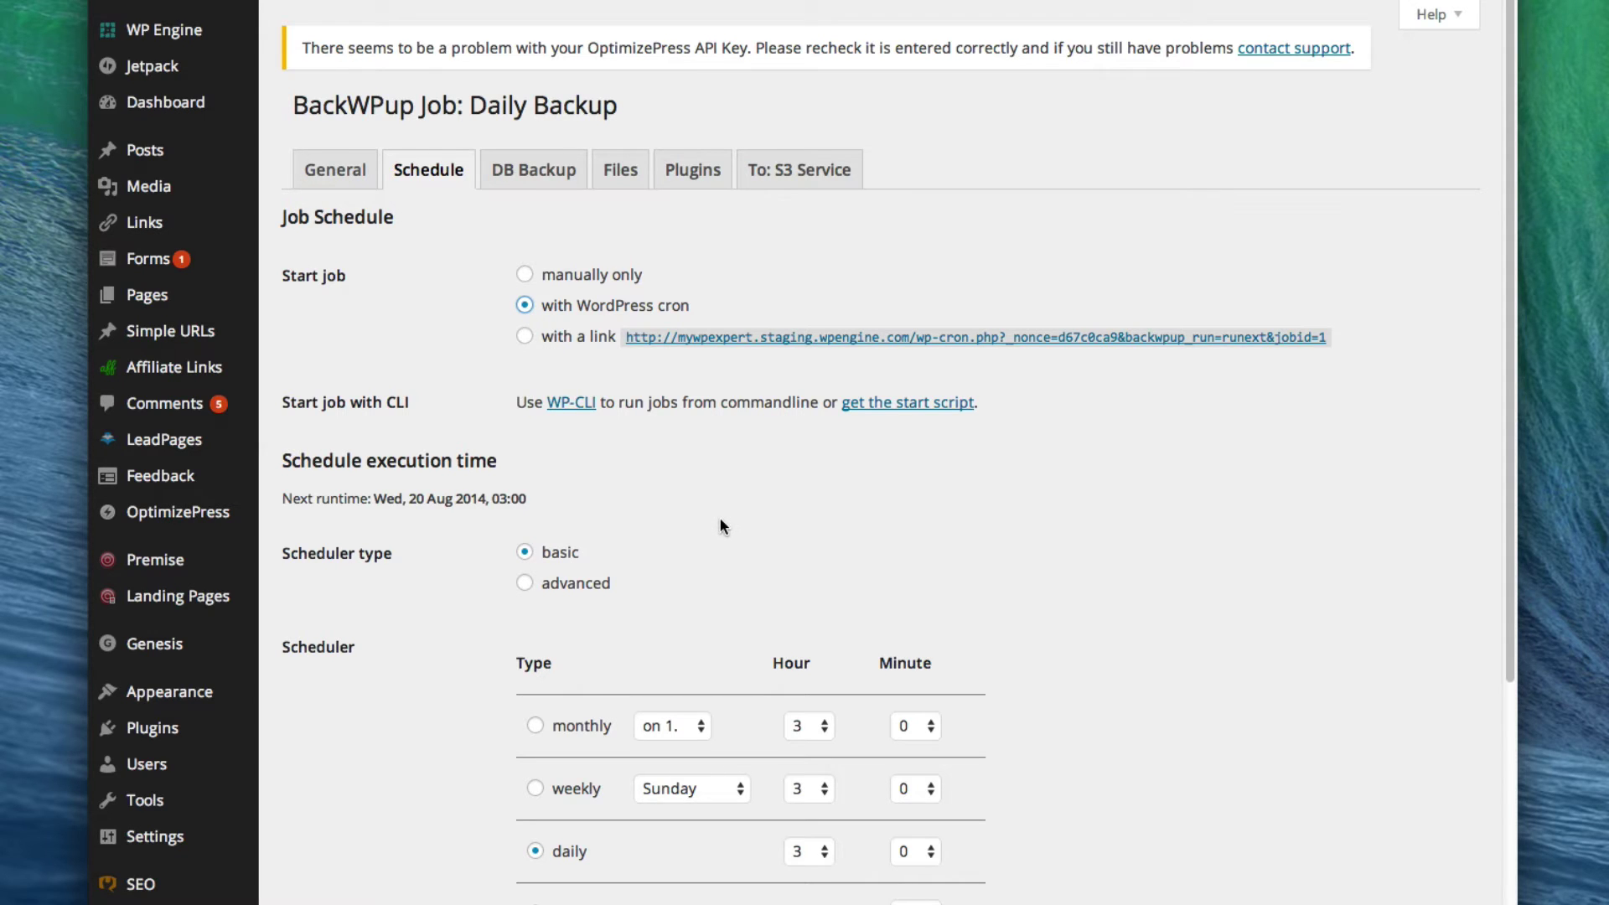
pyautogui.scroll(-3, 721, 517)
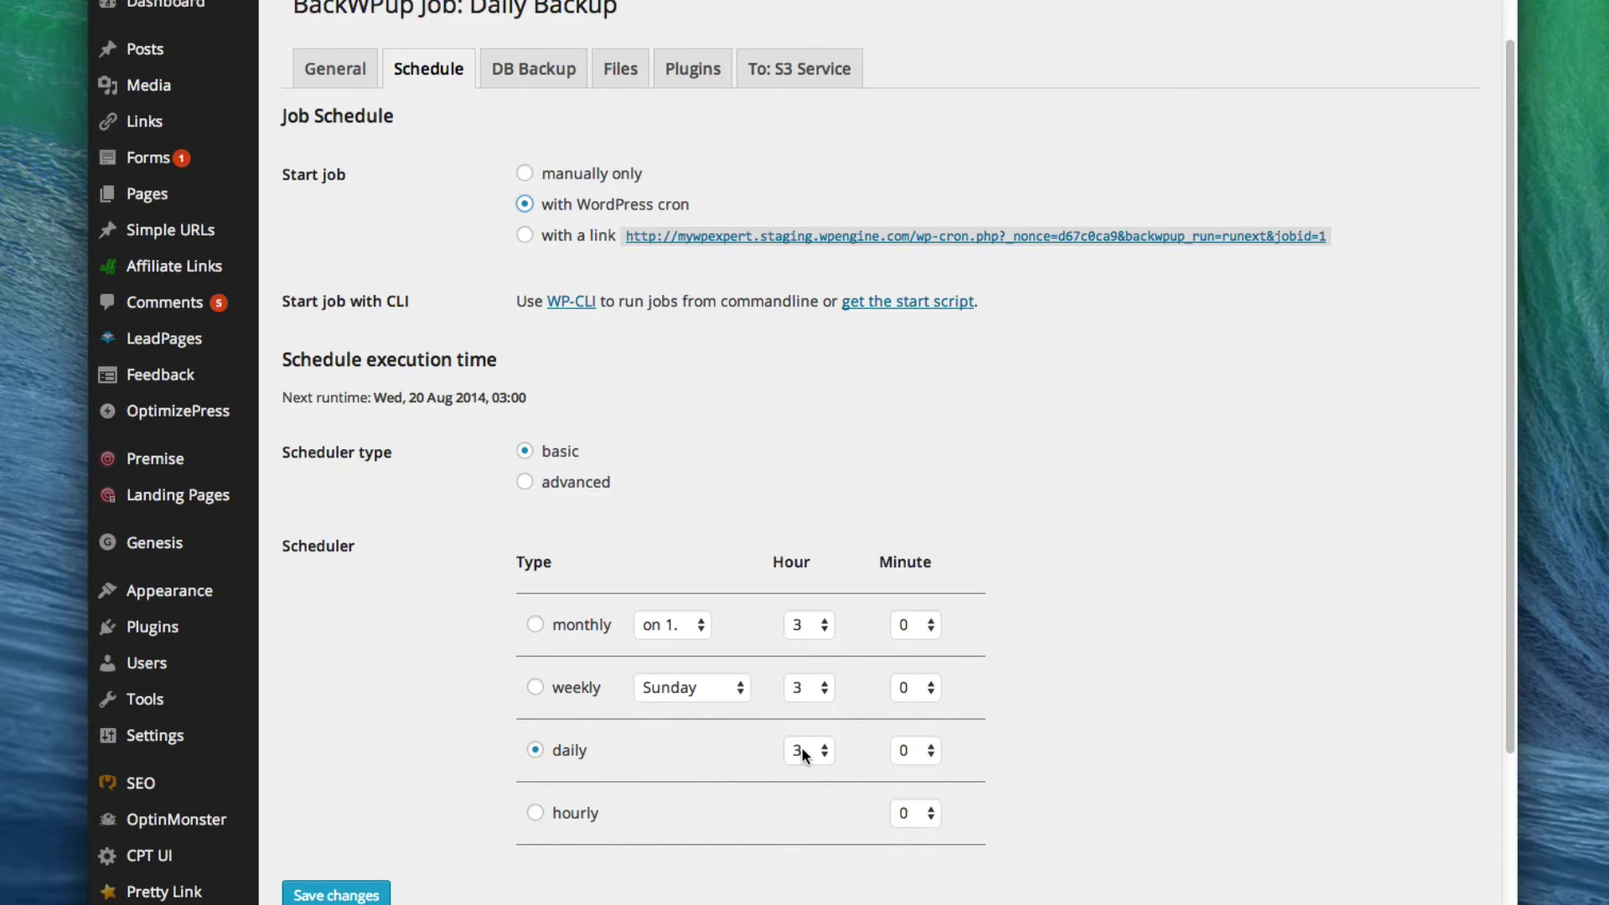
pyautogui.click(348, 895)
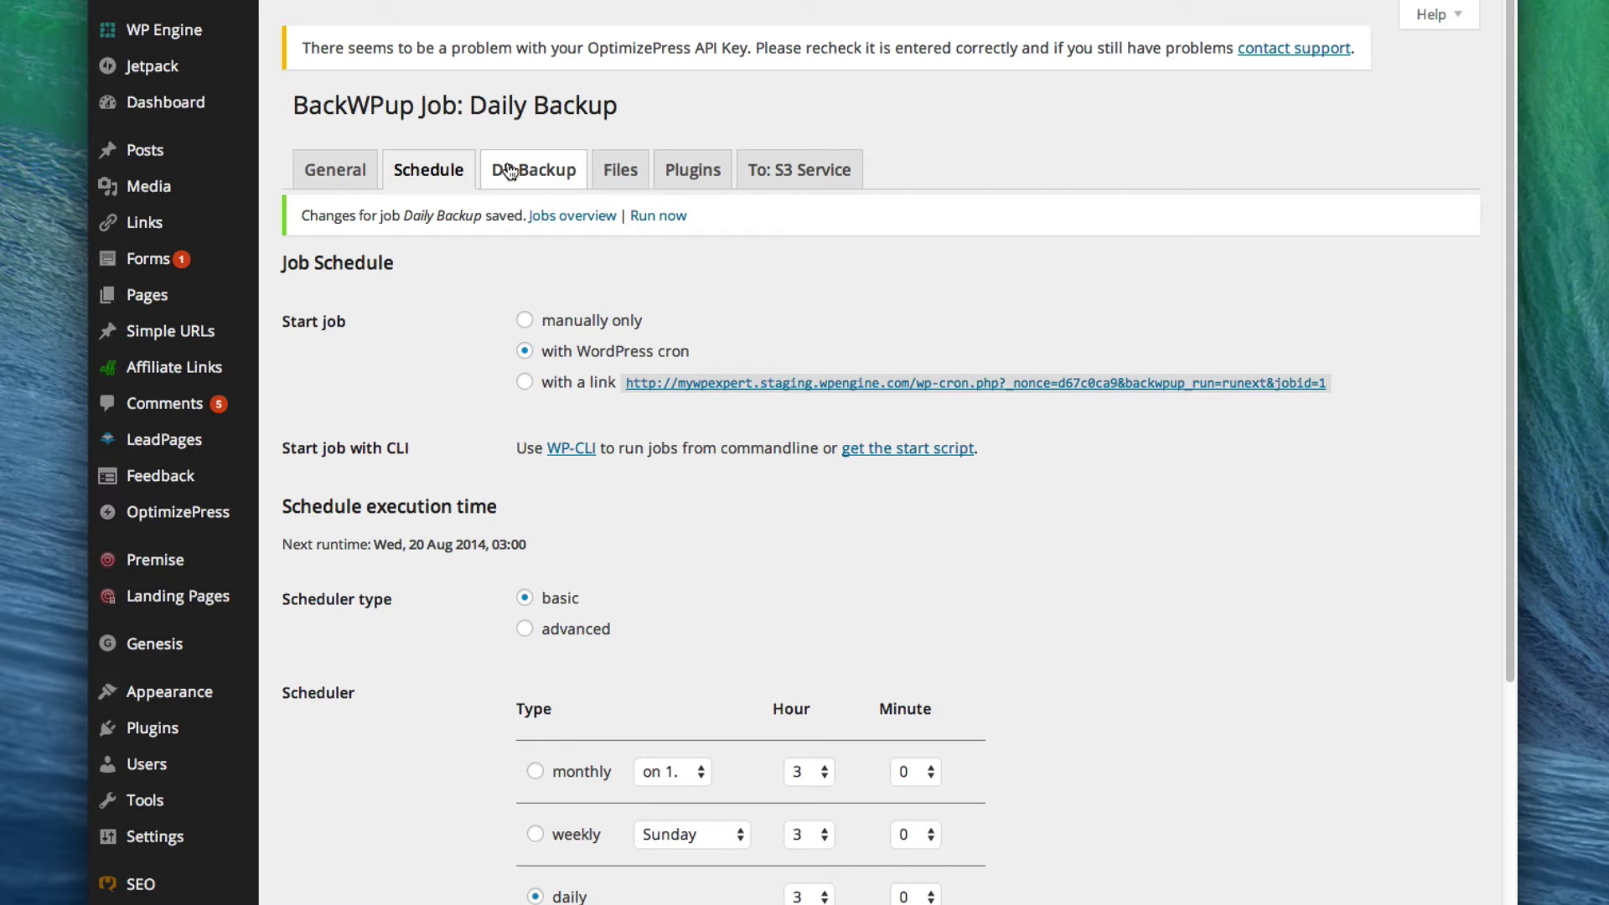
# Step: Review the DB Backup settings: all tables included, file snapshot_mywpexpert.sql, no compression
pyautogui.click(510, 172)
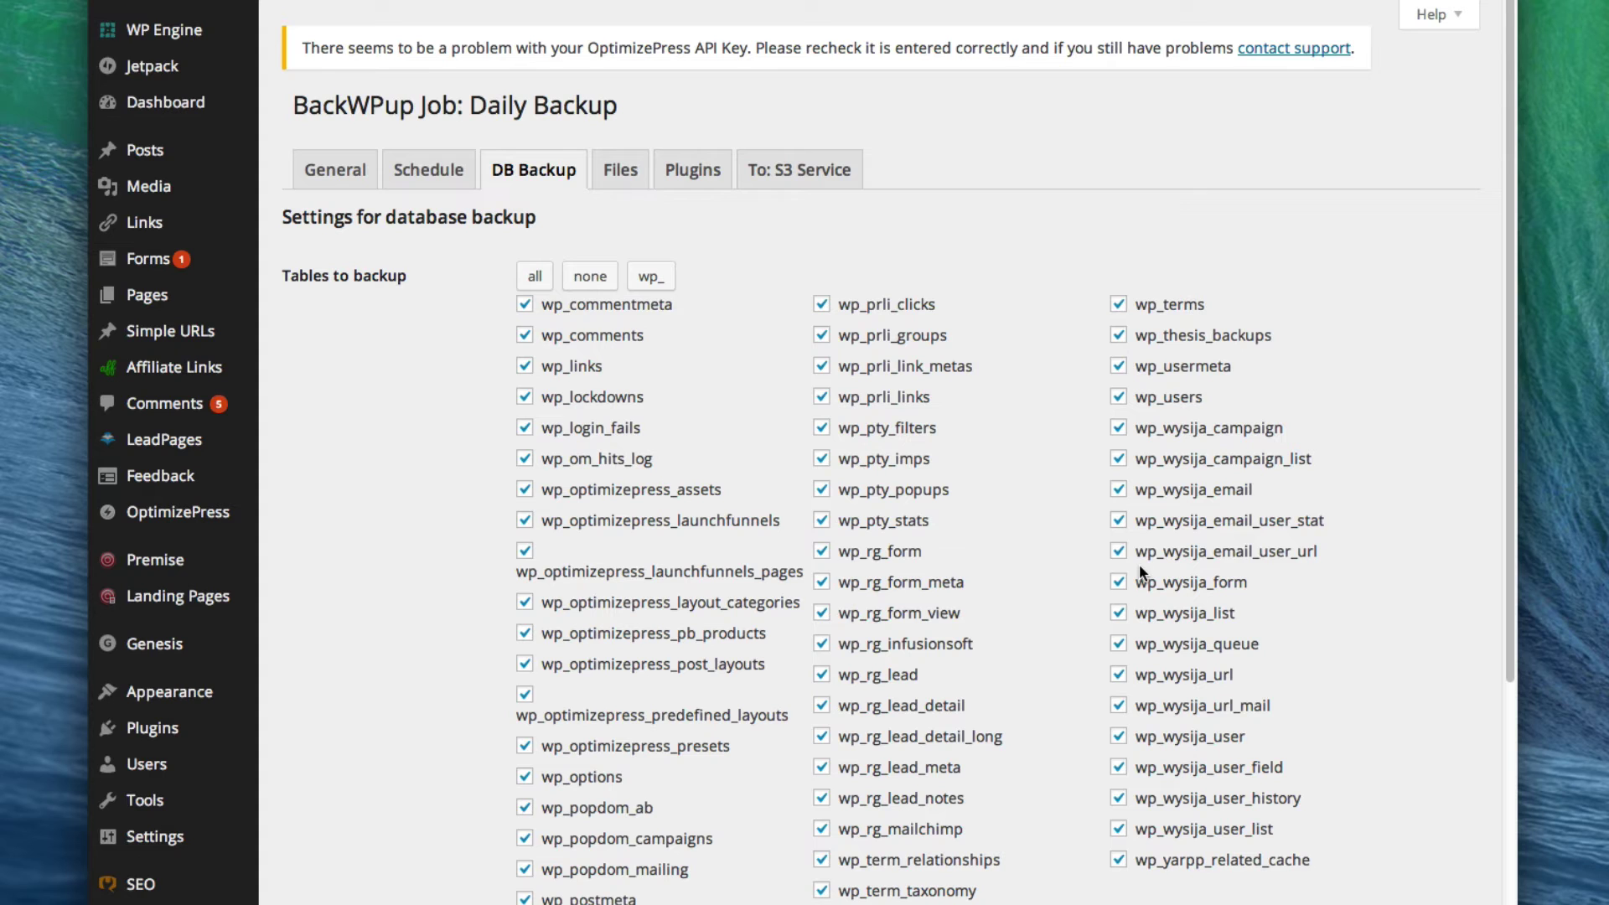
pyautogui.scroll(-1, 1067, 558)
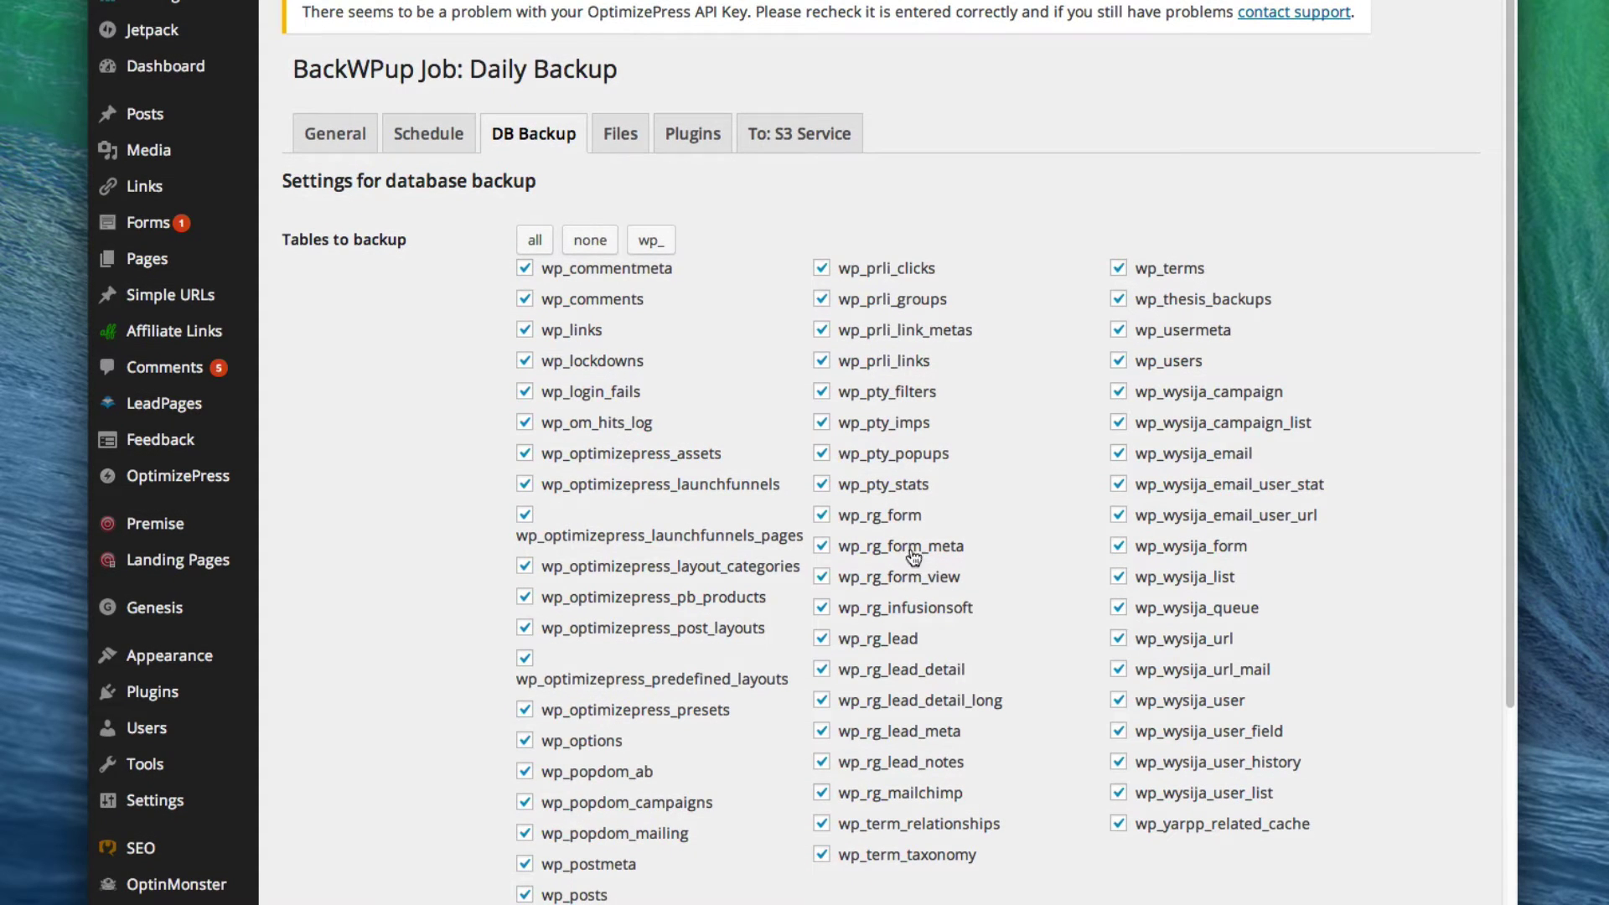
pyautogui.scroll(-5, 1036, 640)
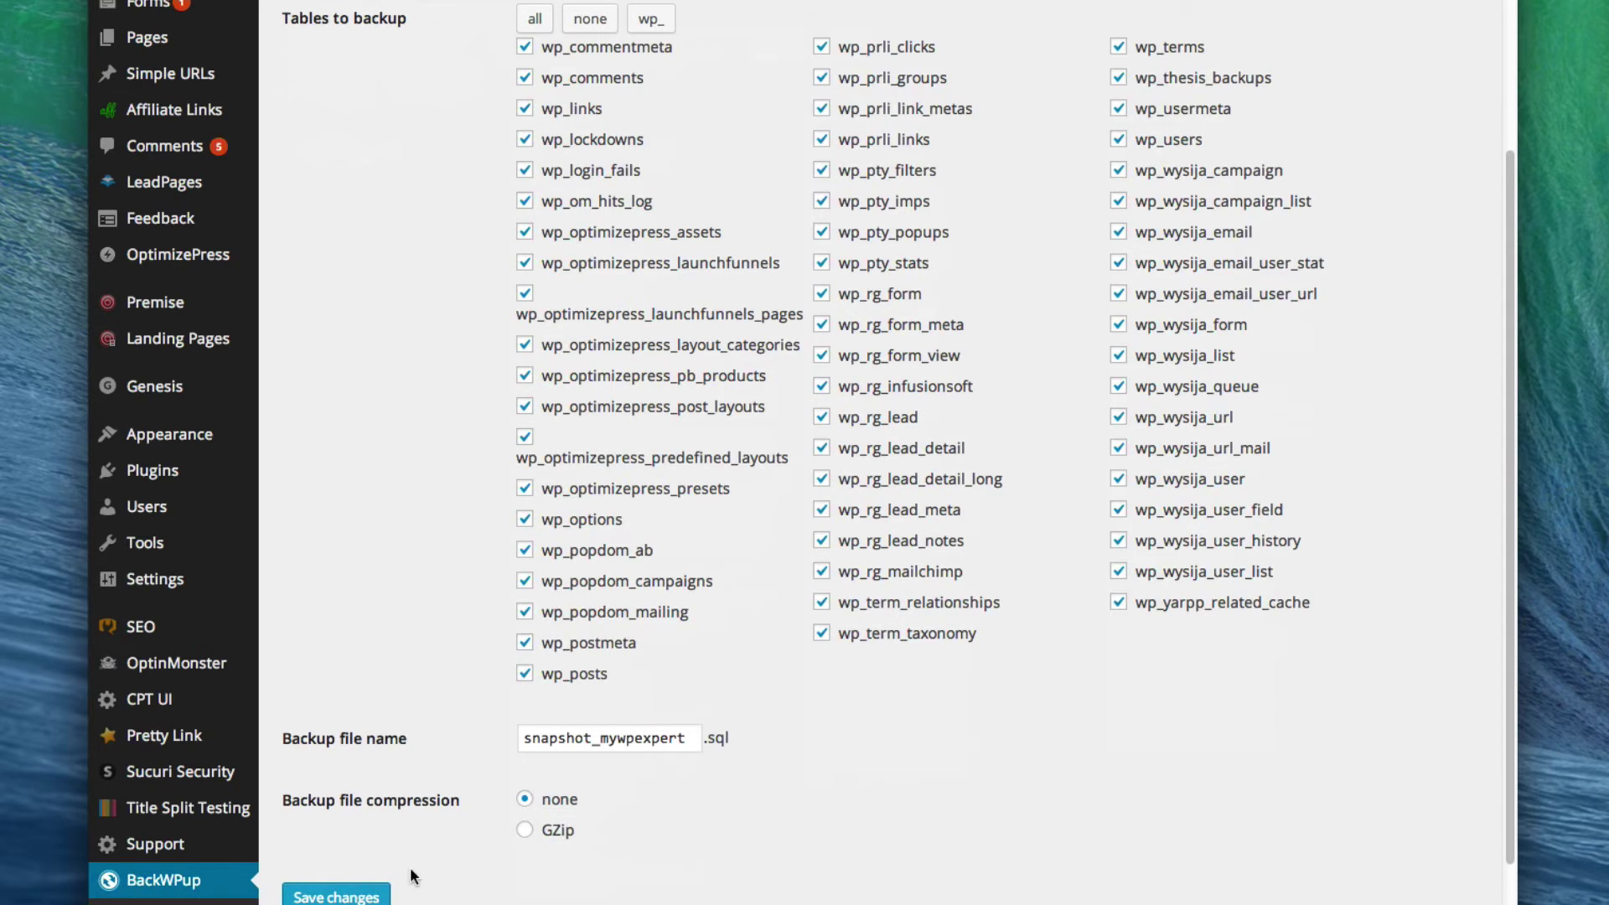
pyautogui.scroll(5, 421, 862)
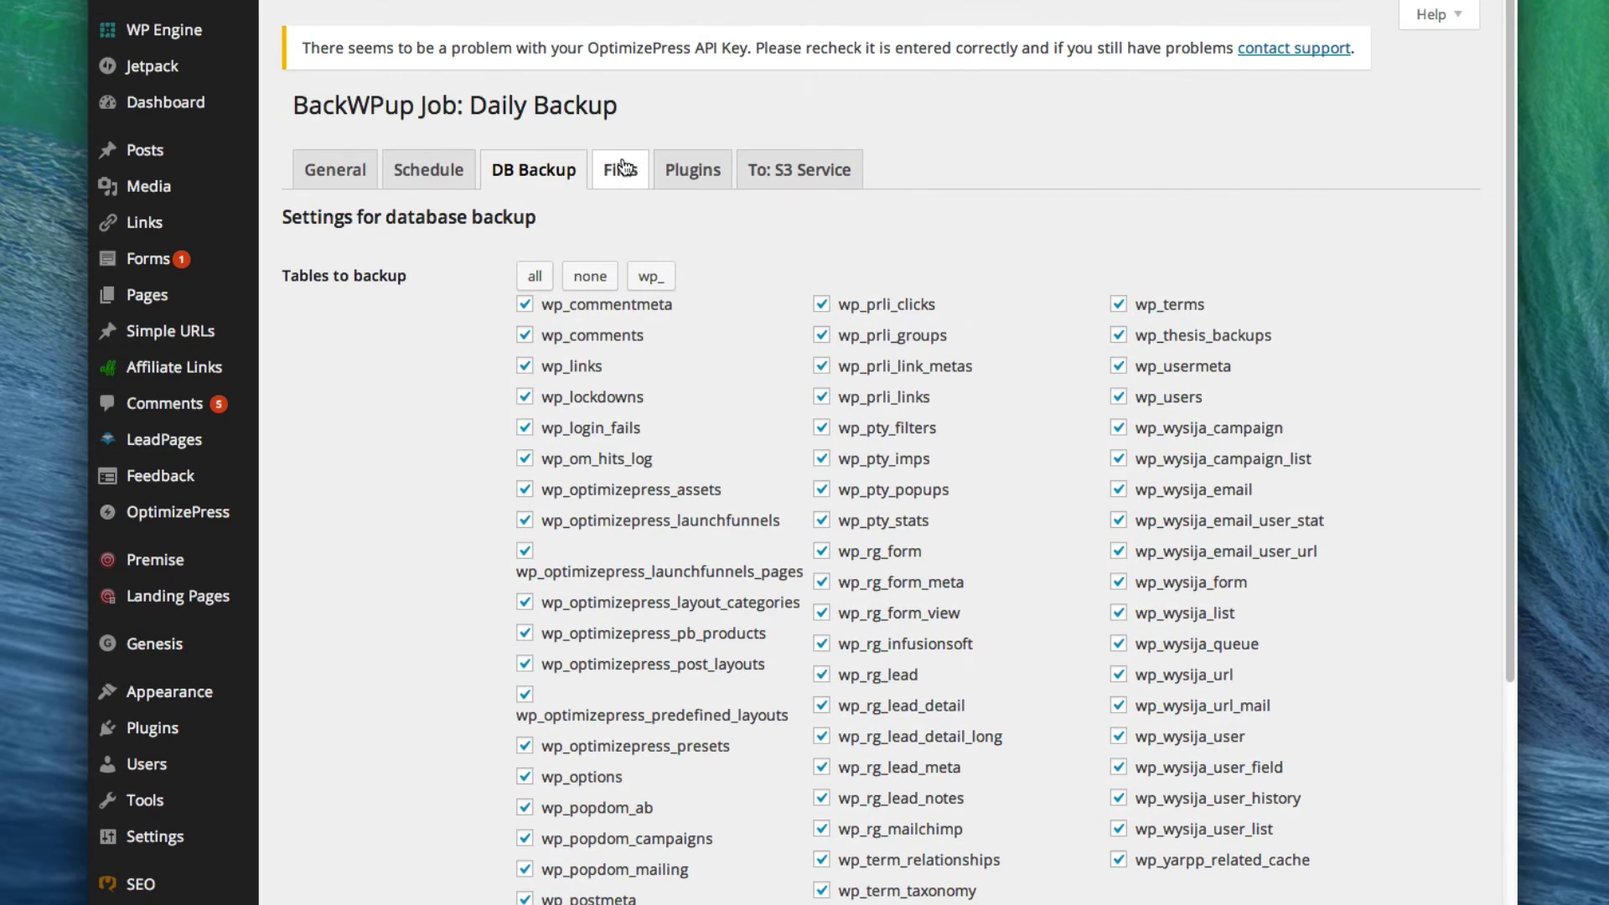
# Step: Review the Files tab exclusions, keeping the upgrade folder and BackWPup logs and temp folders excluded, and save
pyautogui.click(630, 174)
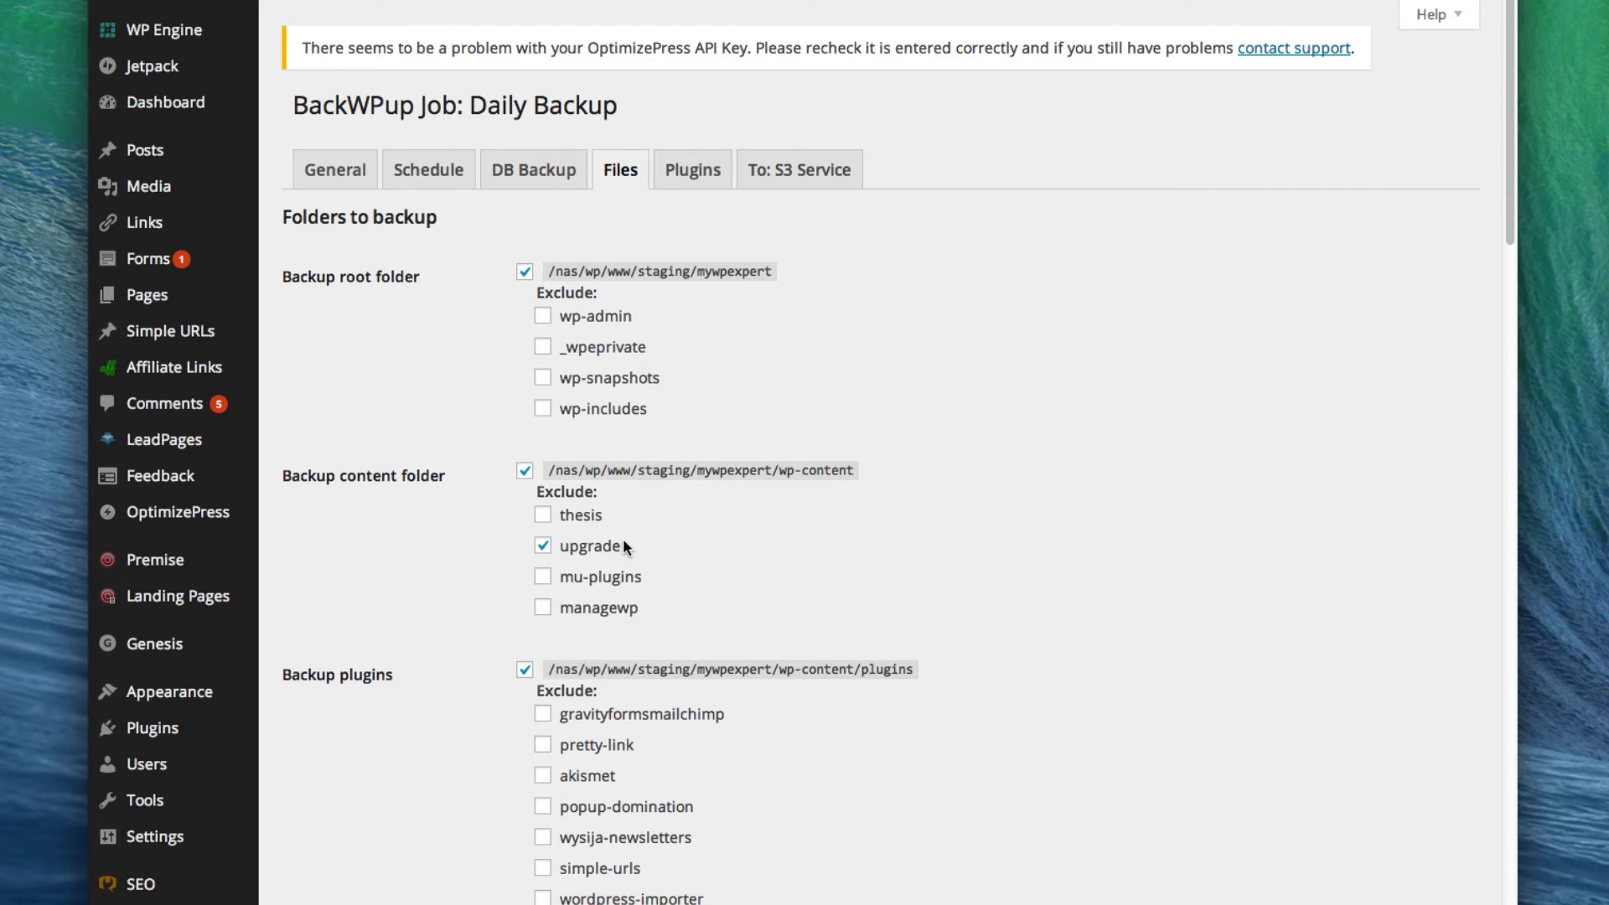
pyautogui.scroll(-2, 615, 545)
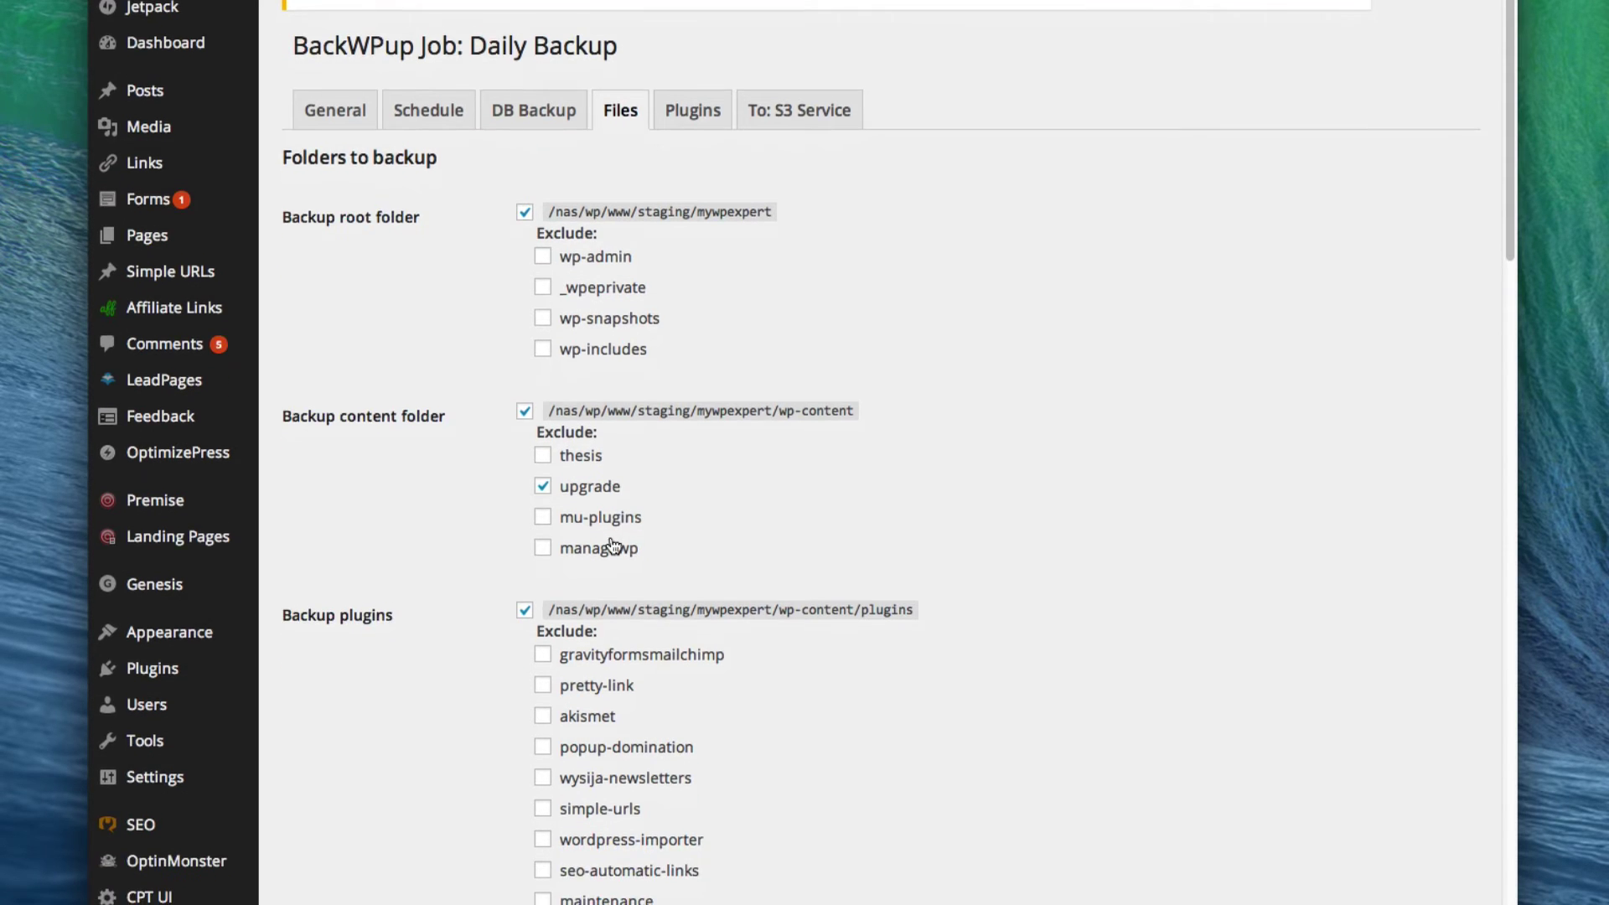
pyautogui.scroll(-15, 614, 545)
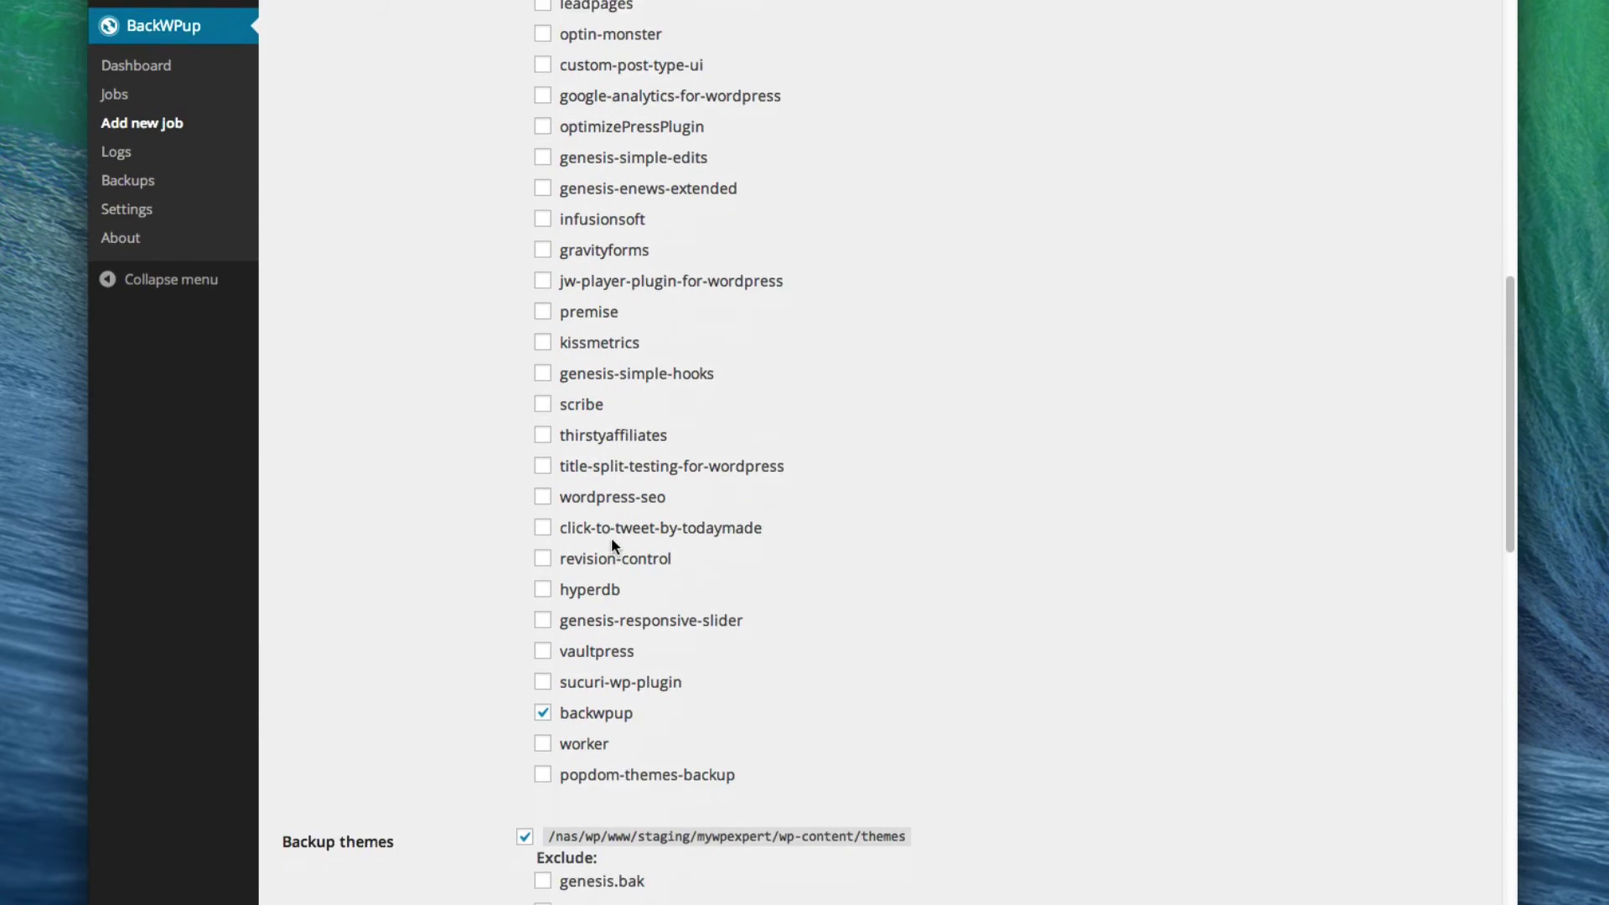
pyautogui.scroll(-6, 612, 542)
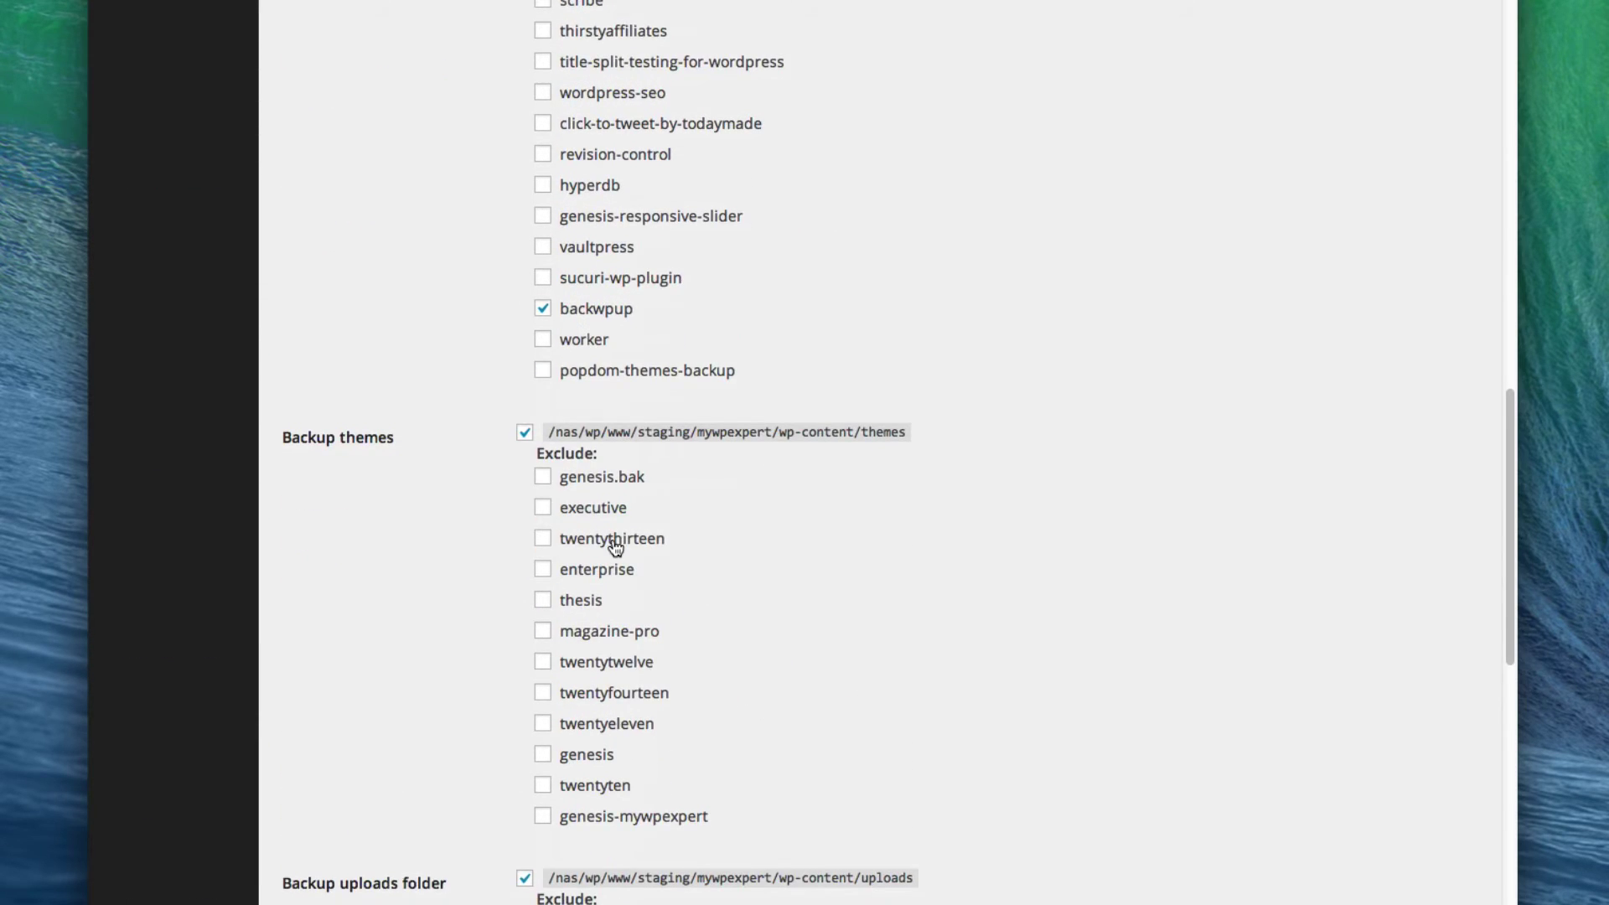
pyautogui.scroll(-5, 615, 546)
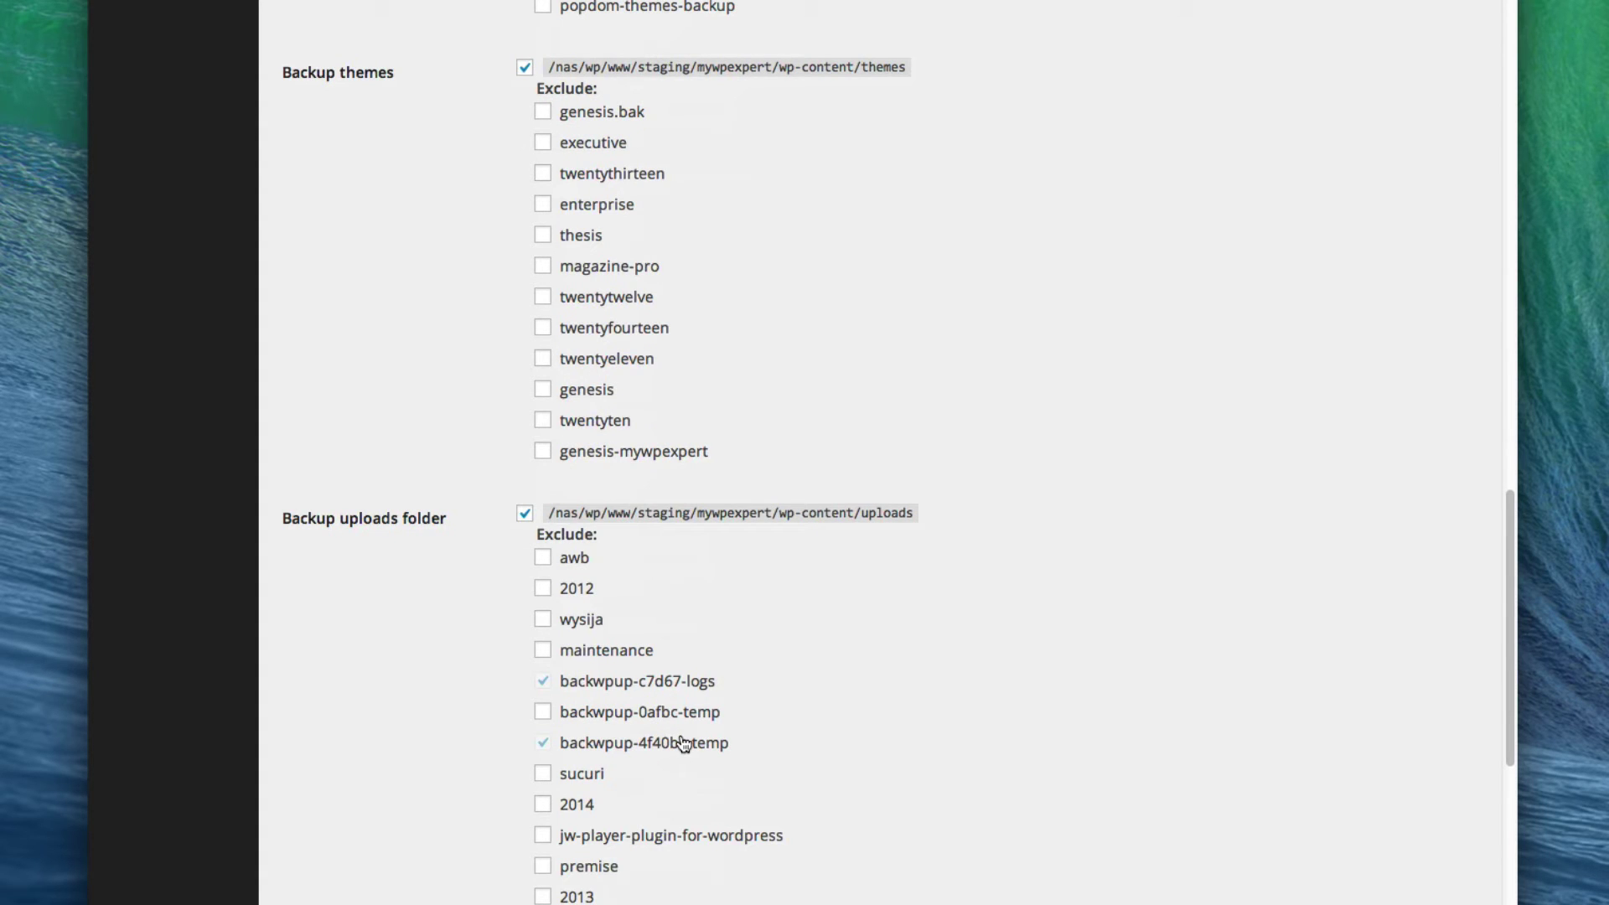
pyautogui.scroll(-2, 683, 743)
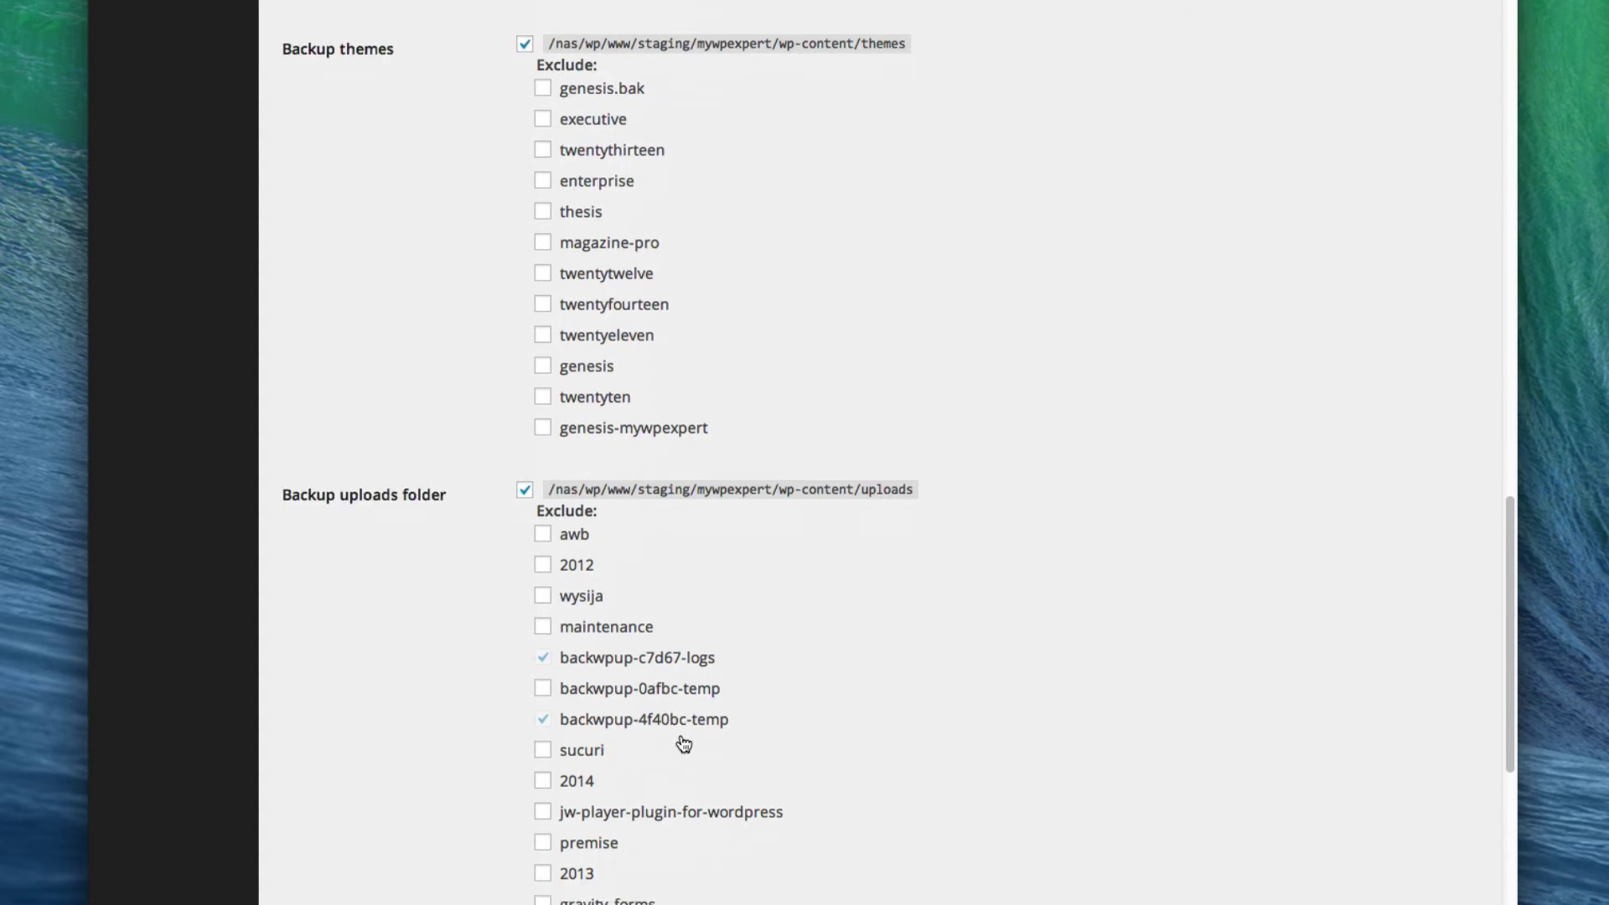
pyautogui.scroll(5, 681, 740)
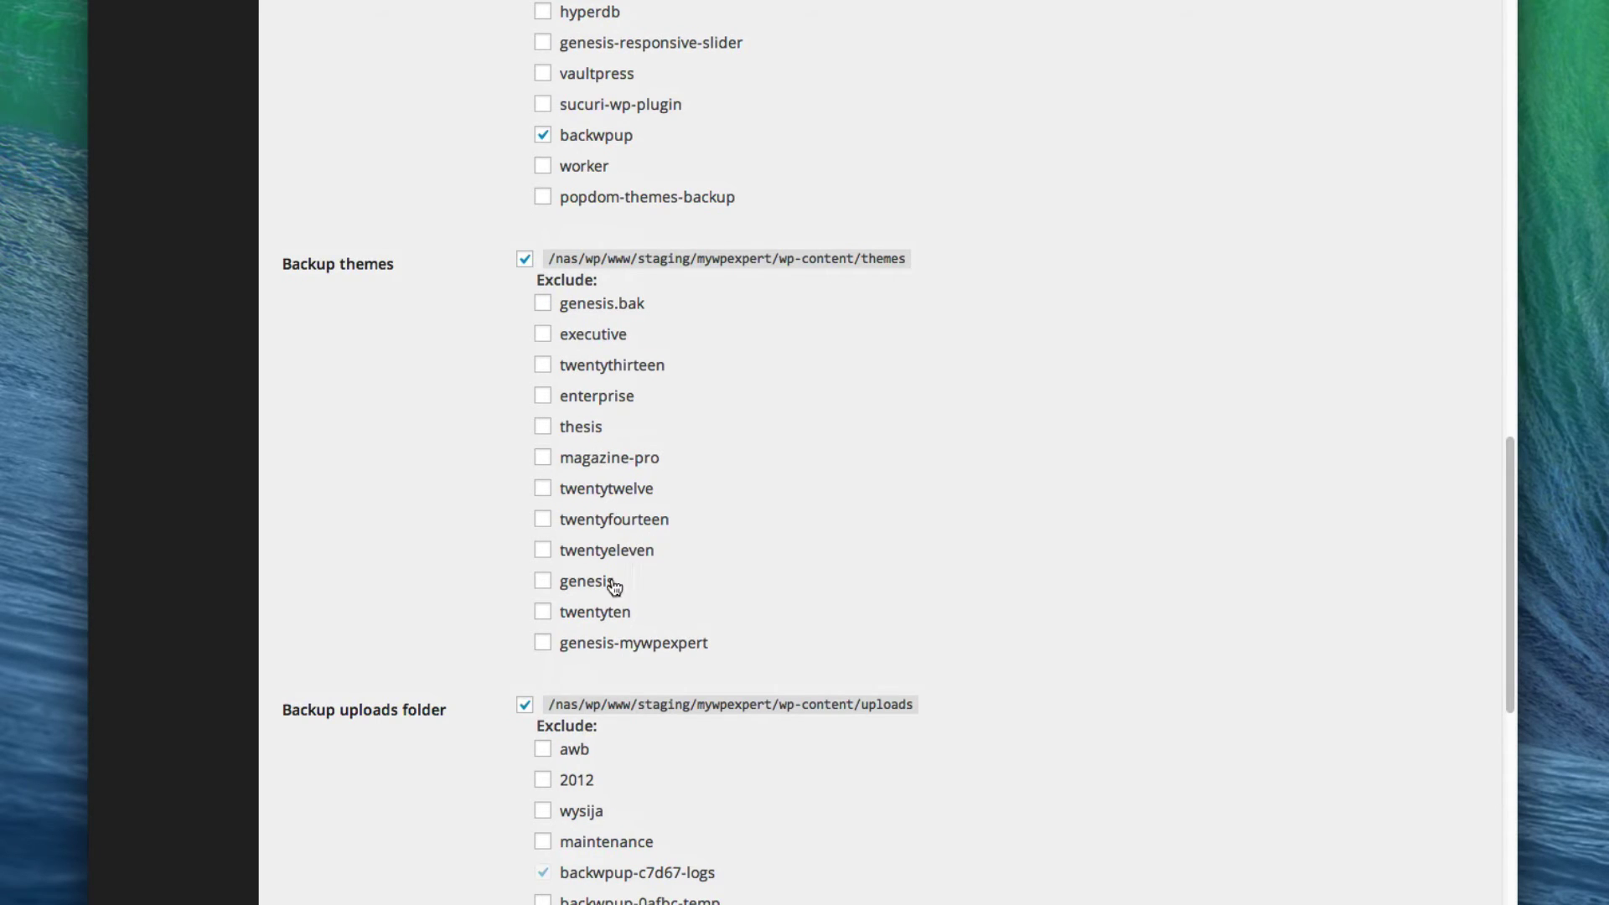
pyautogui.scroll(-4, 702, 576)
pyautogui.scroll(-5, 707, 579)
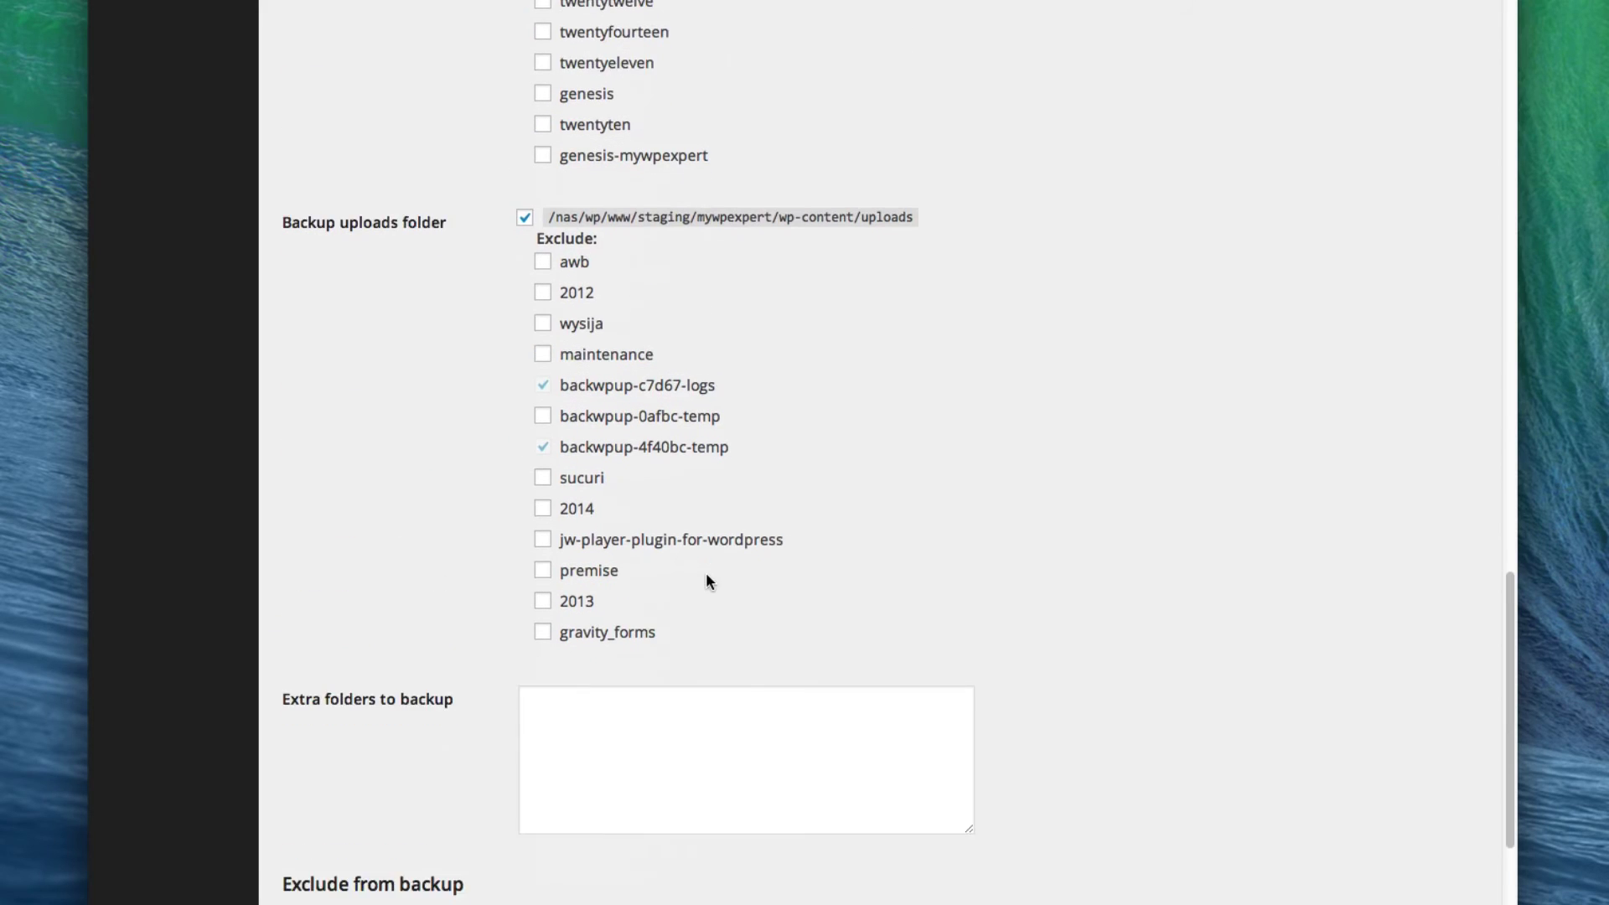
pyautogui.moveTo(691, 604)
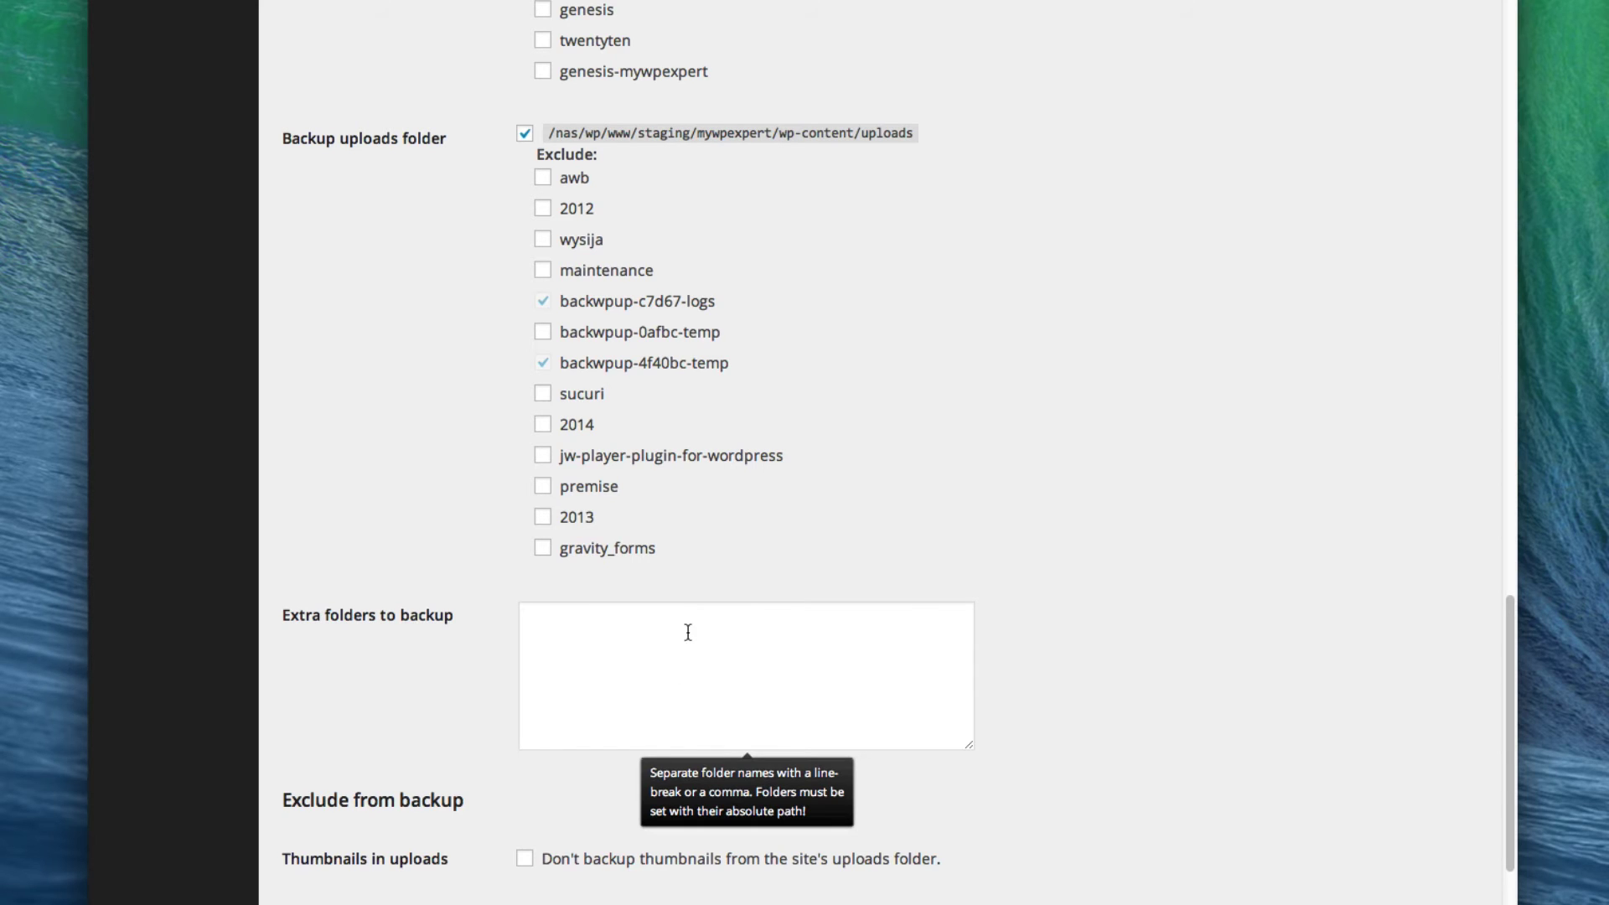
pyautogui.scroll(-5, 1050, 741)
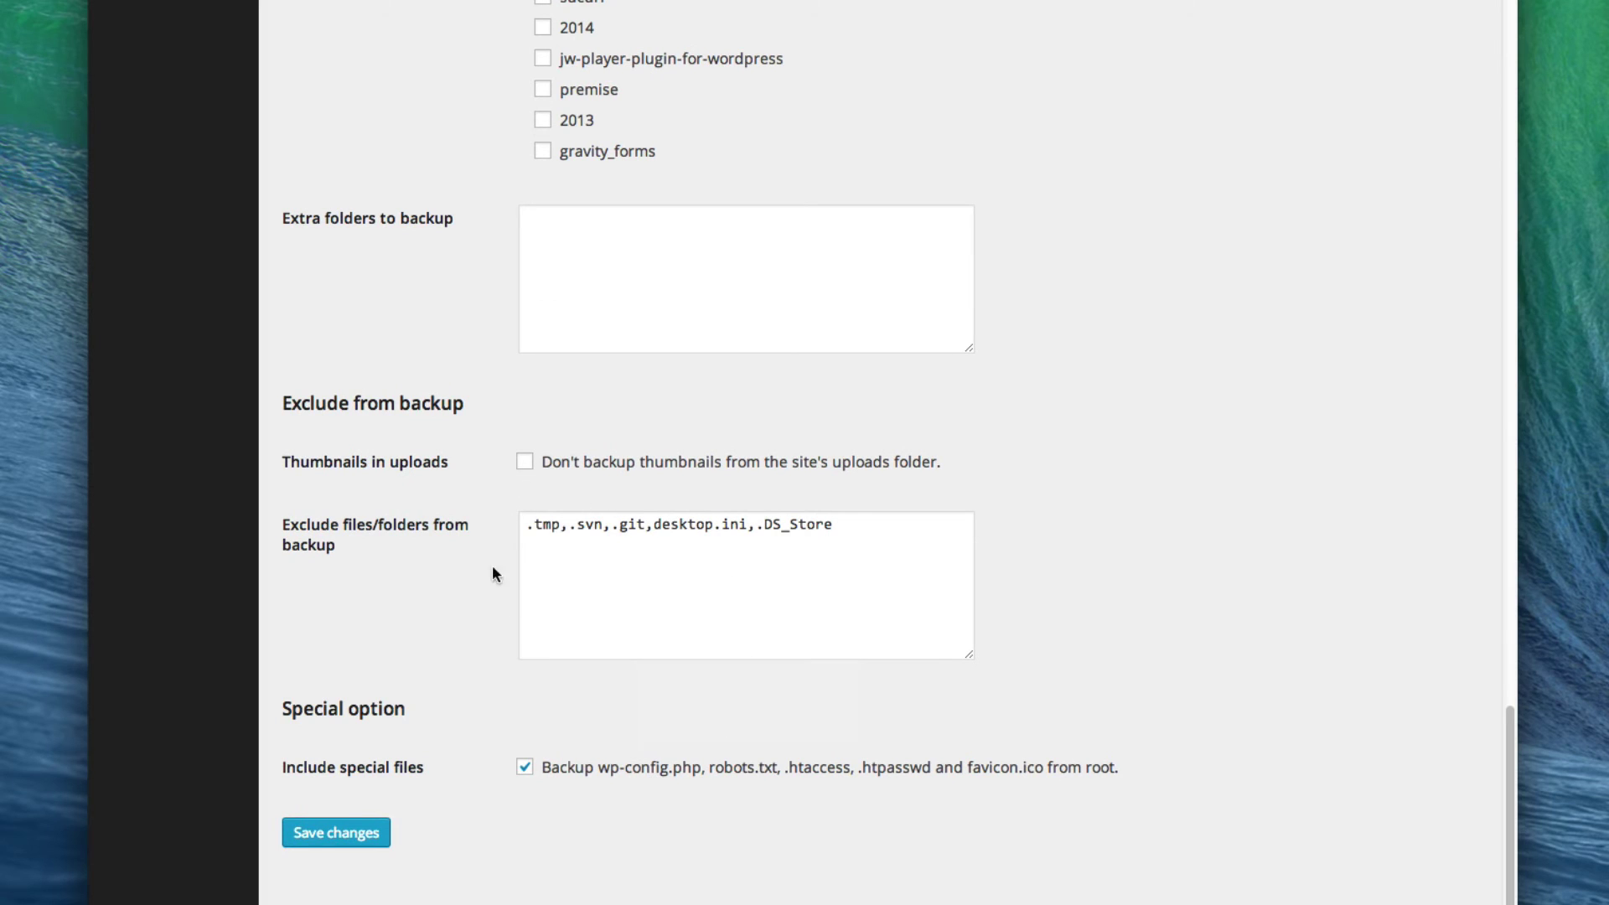
pyautogui.click(359, 842)
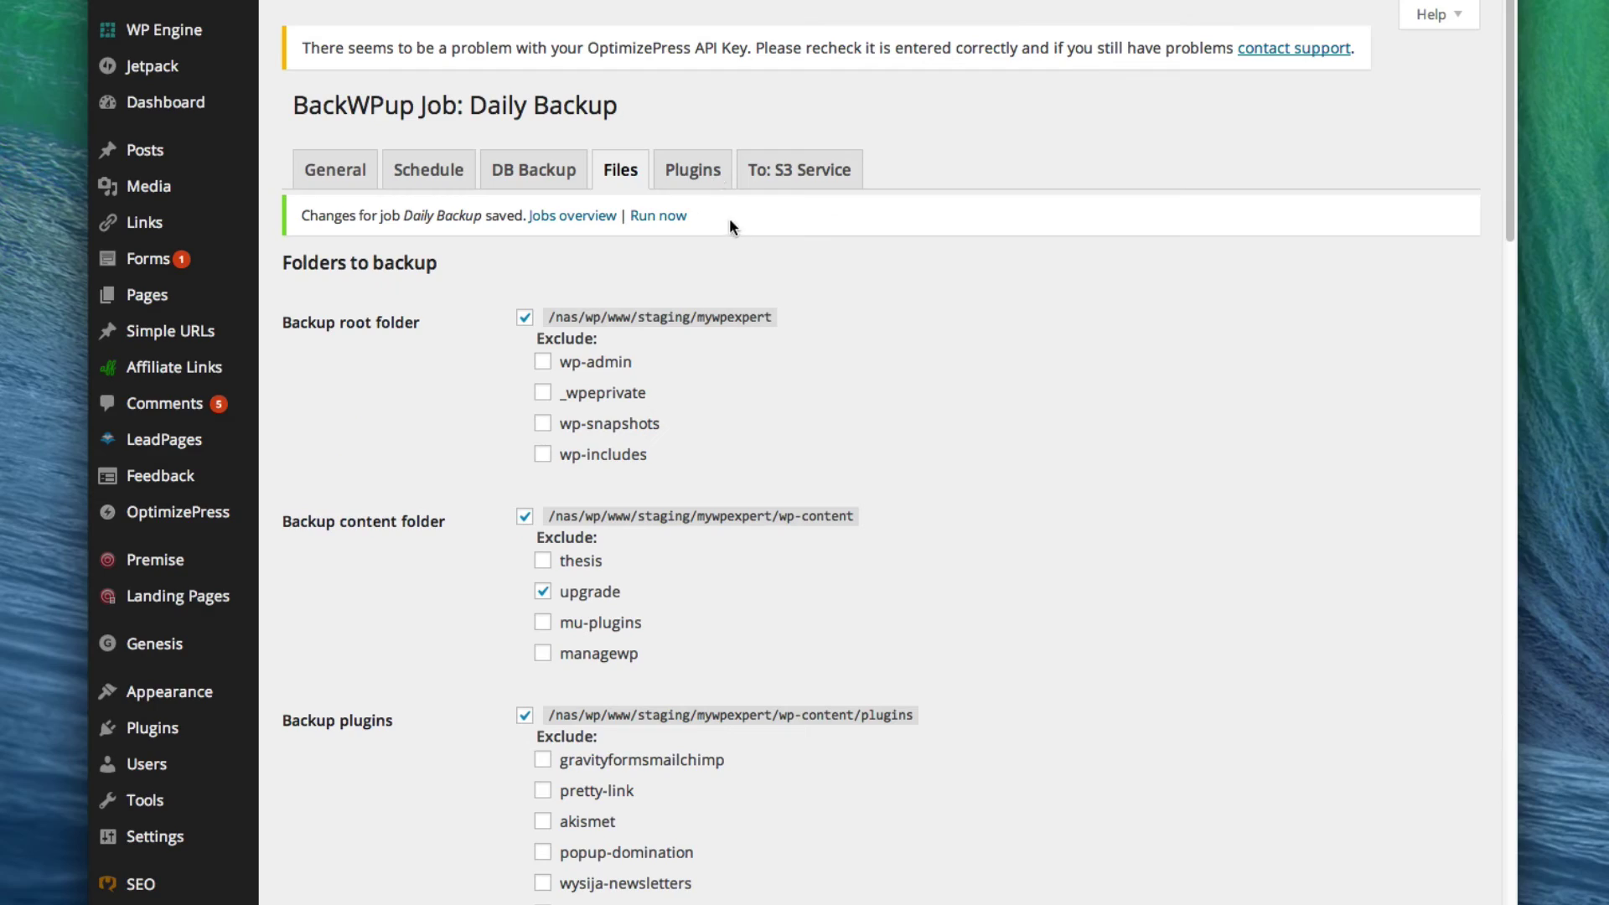
# Step: Check the Plugins tab, then review the S3 settings: US Standard, folder myWPexpert/, keep 15 files
pyautogui.click(708, 178)
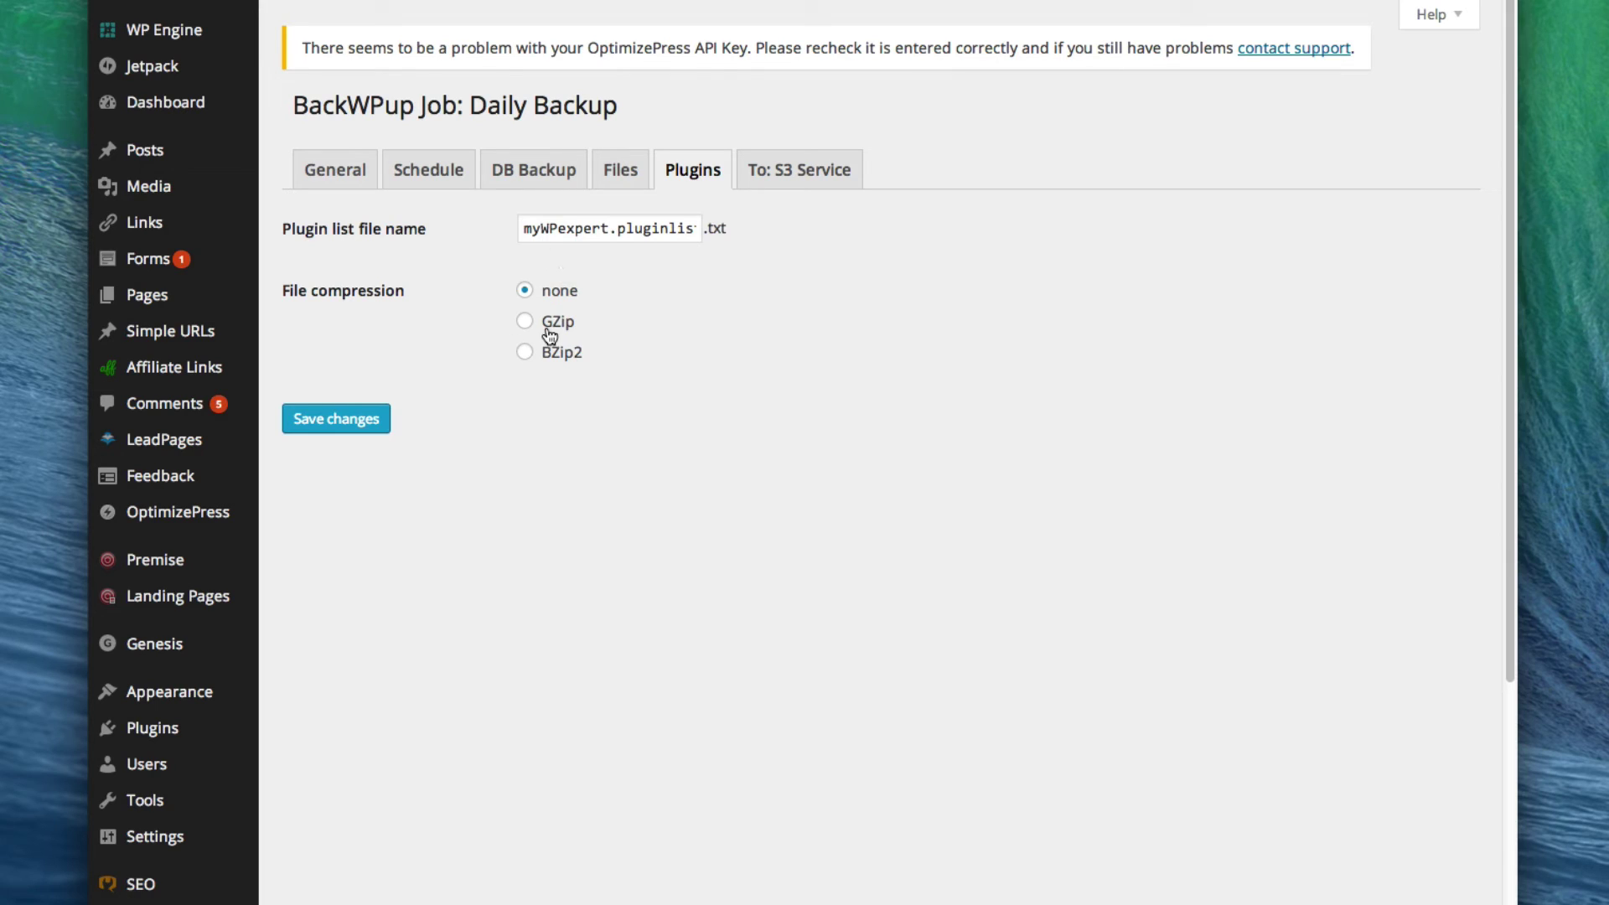
pyautogui.click(792, 180)
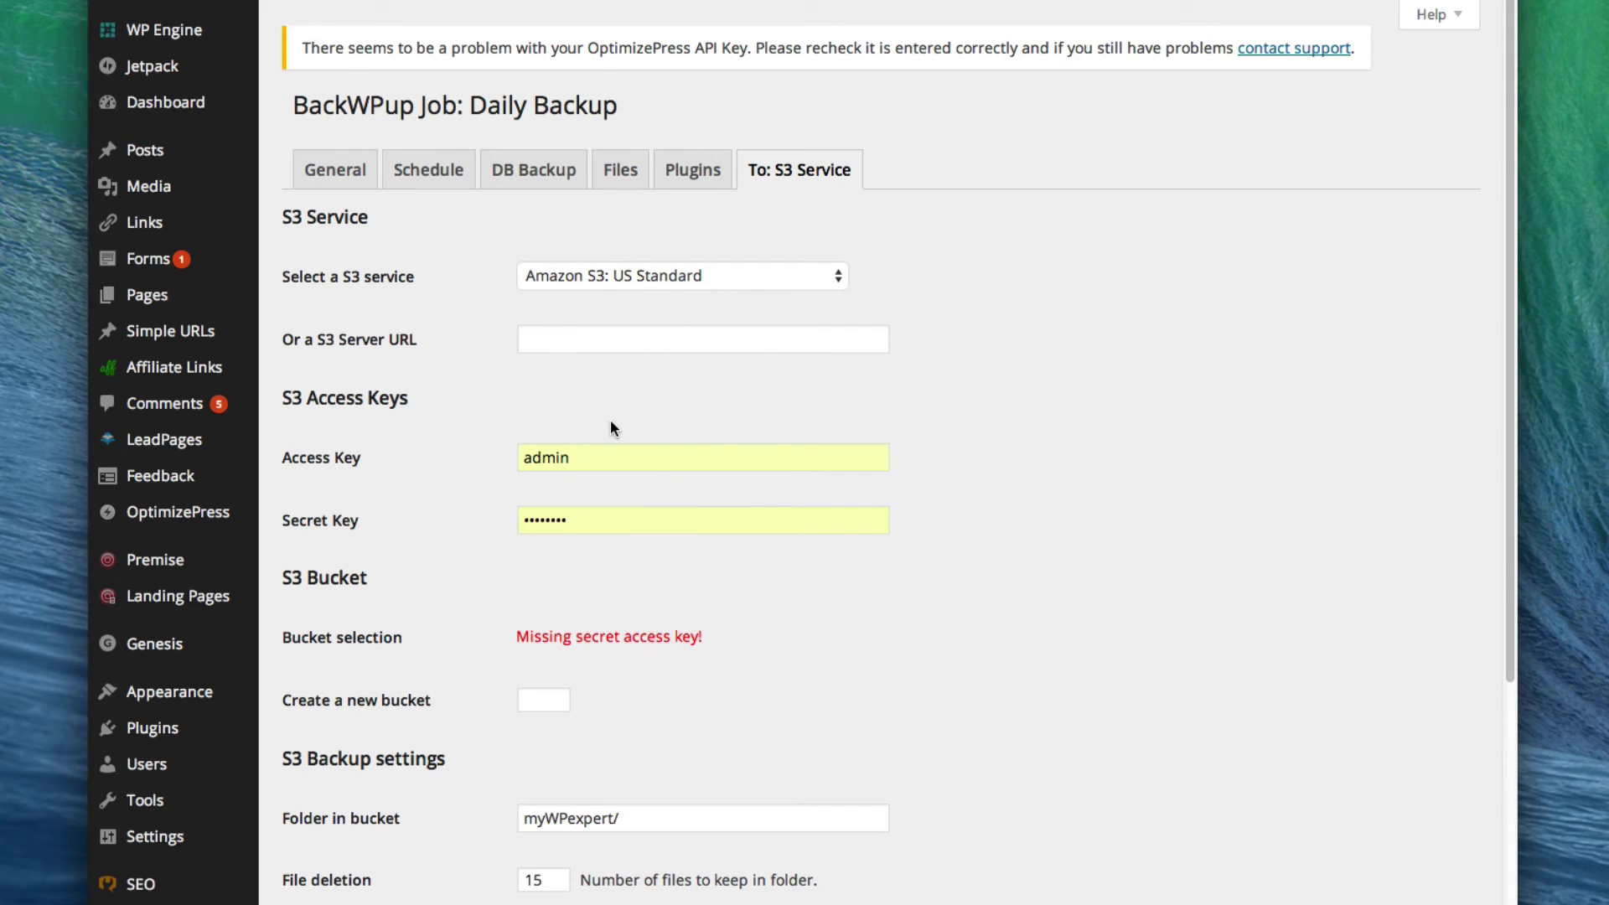
pyautogui.scroll(-3, 610, 427)
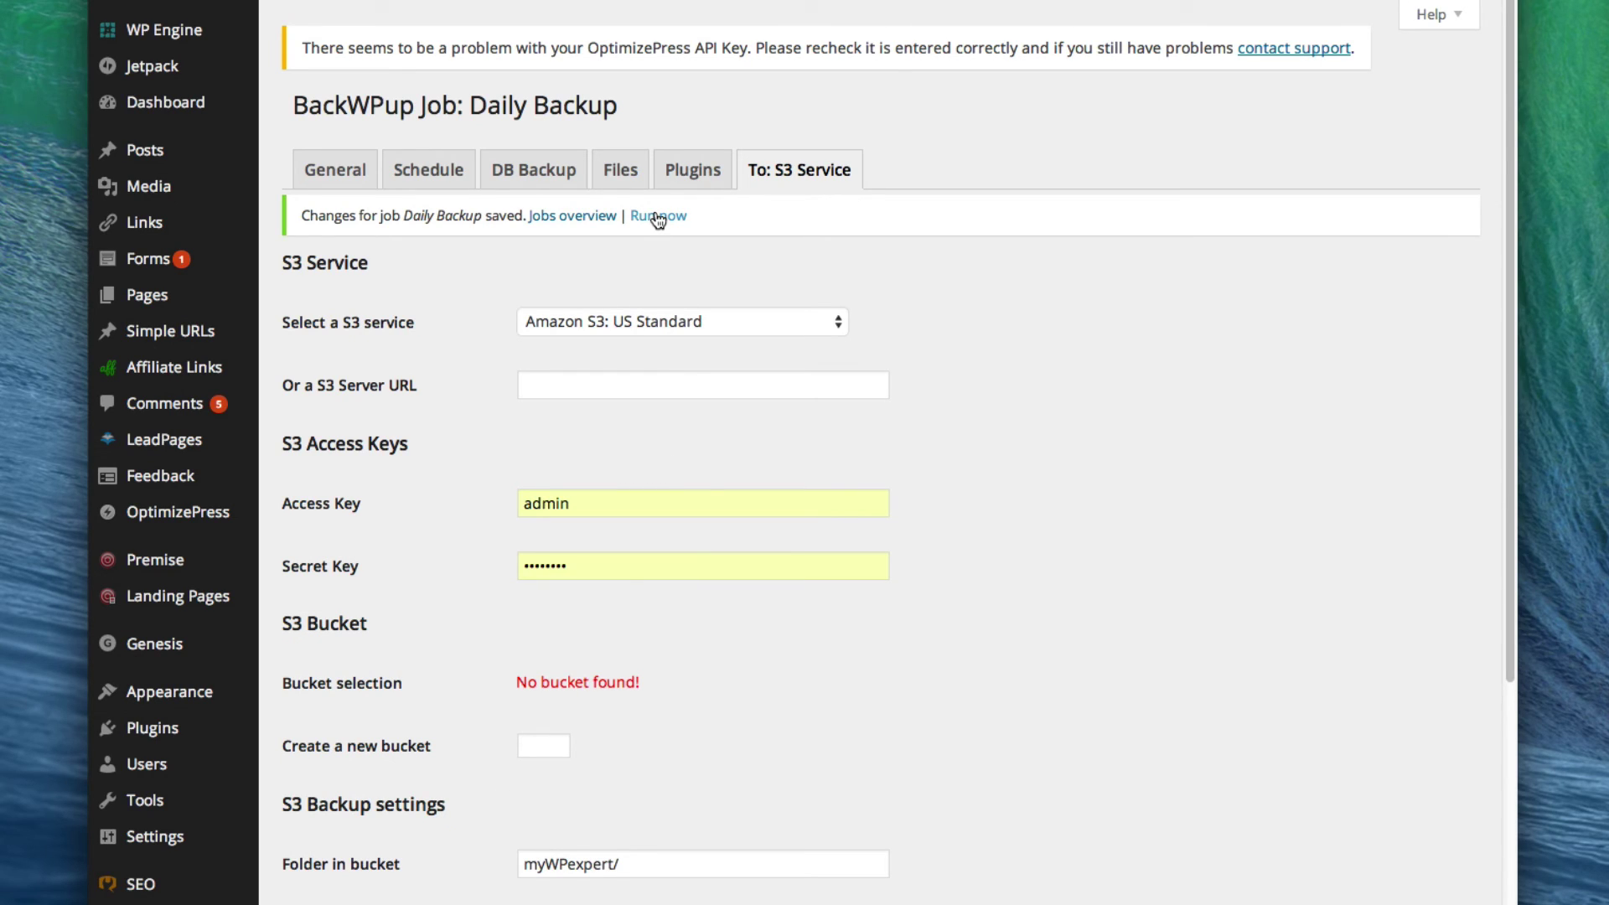
pyautogui.scroll(-8, 630, 388)
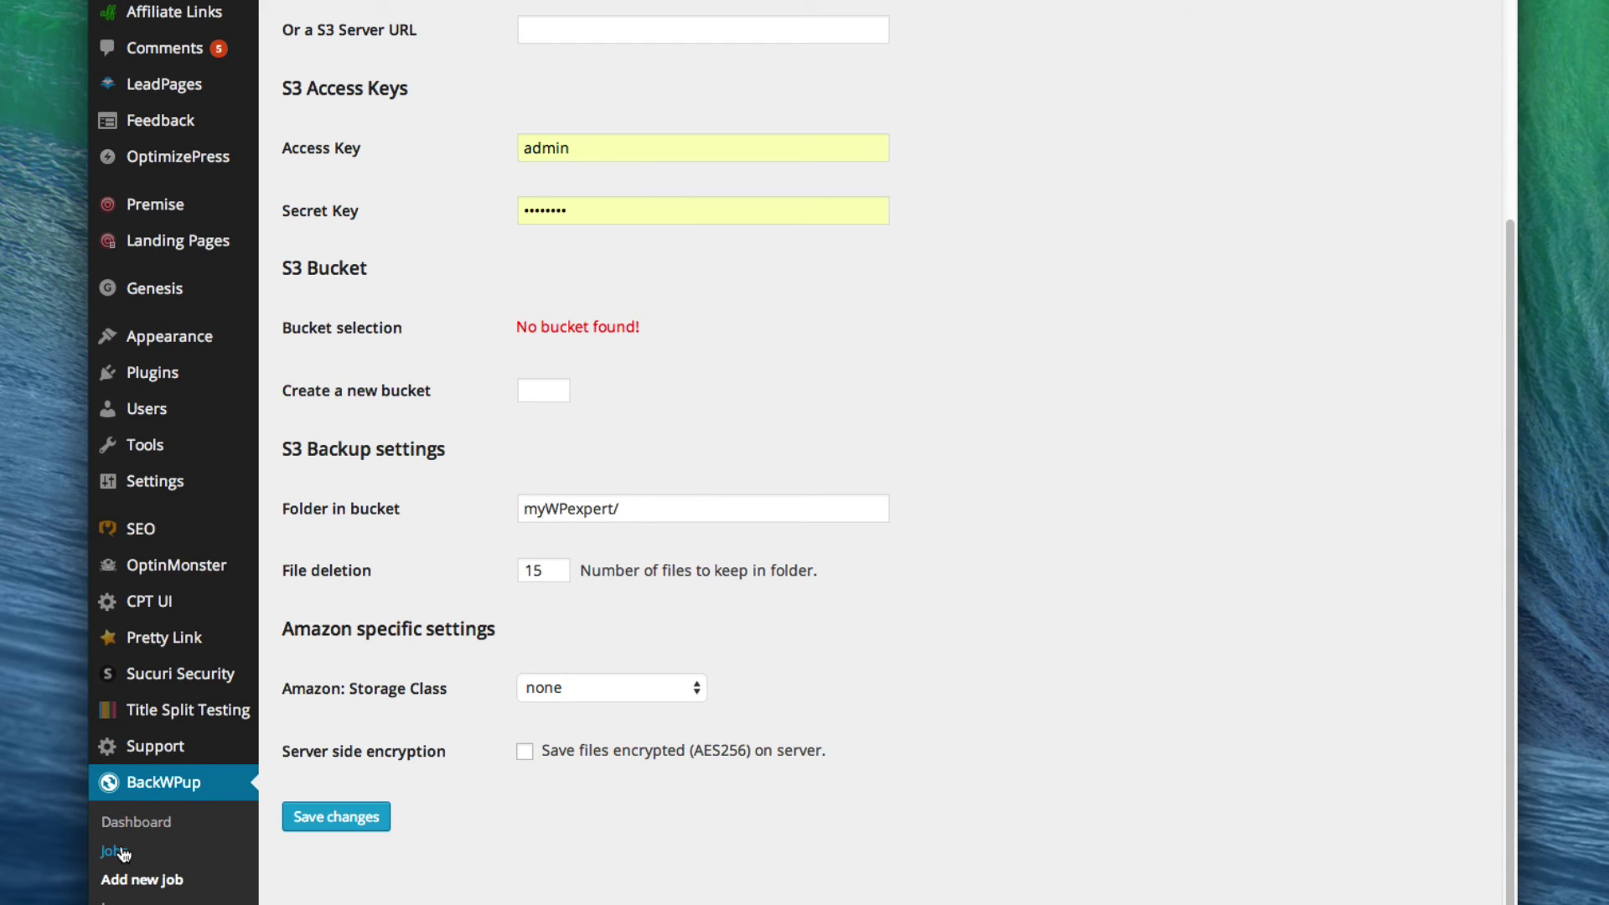
# Step: Check Daily Backup on the Jobs page, then view the still-empty Backups archive list
pyautogui.click(112, 851)
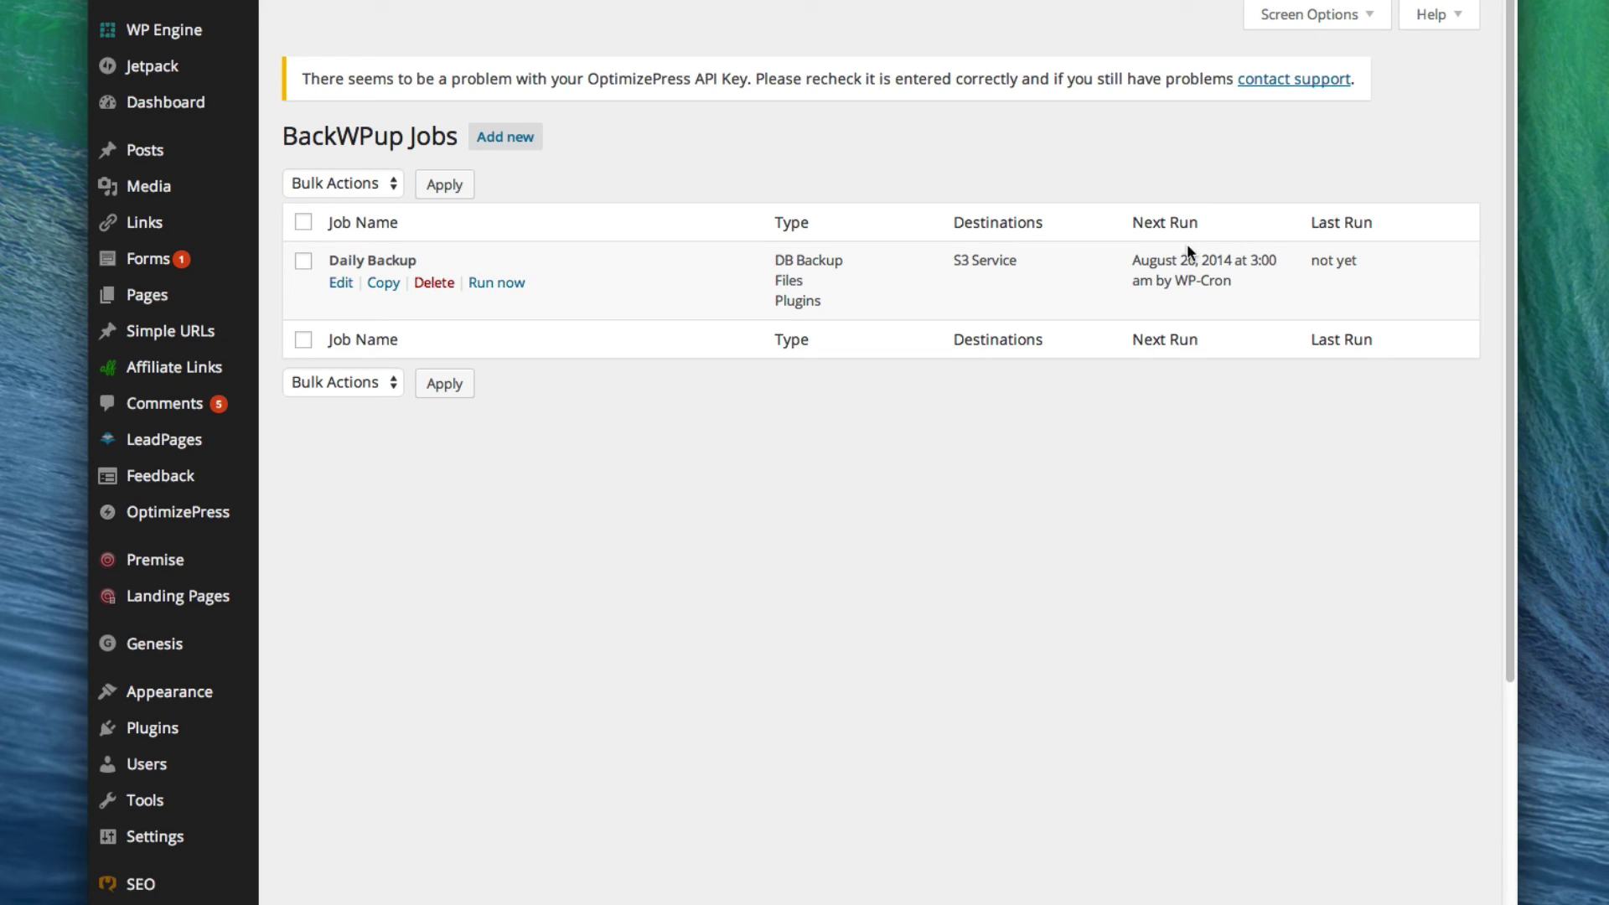
pyautogui.scroll(-5, 551, 614)
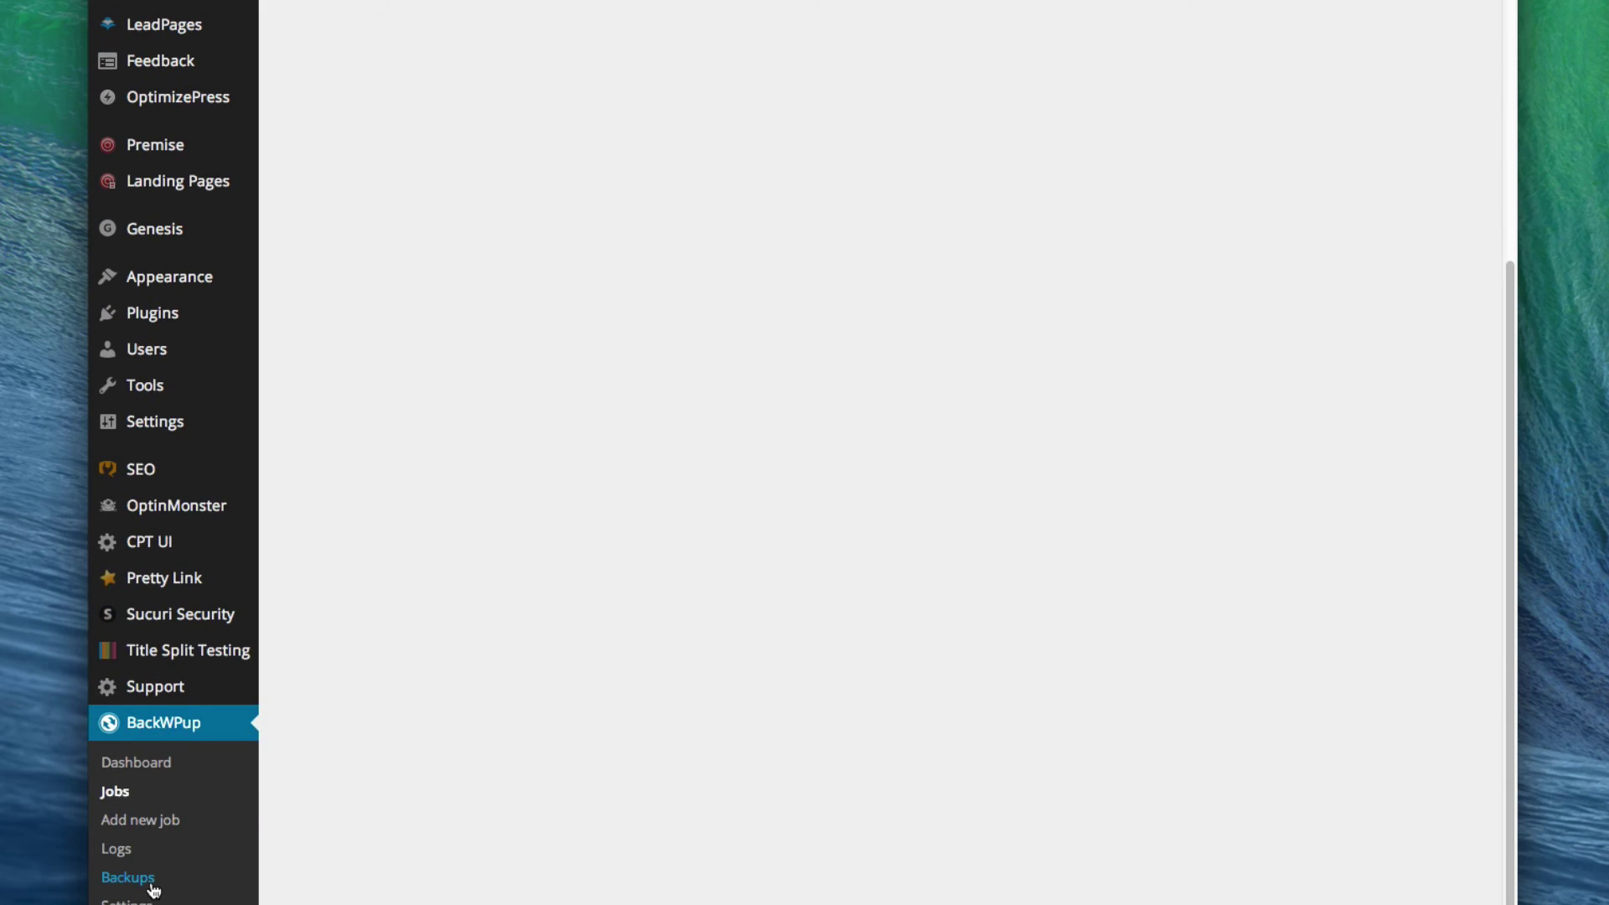
pyautogui.scroll(1, 144, 888)
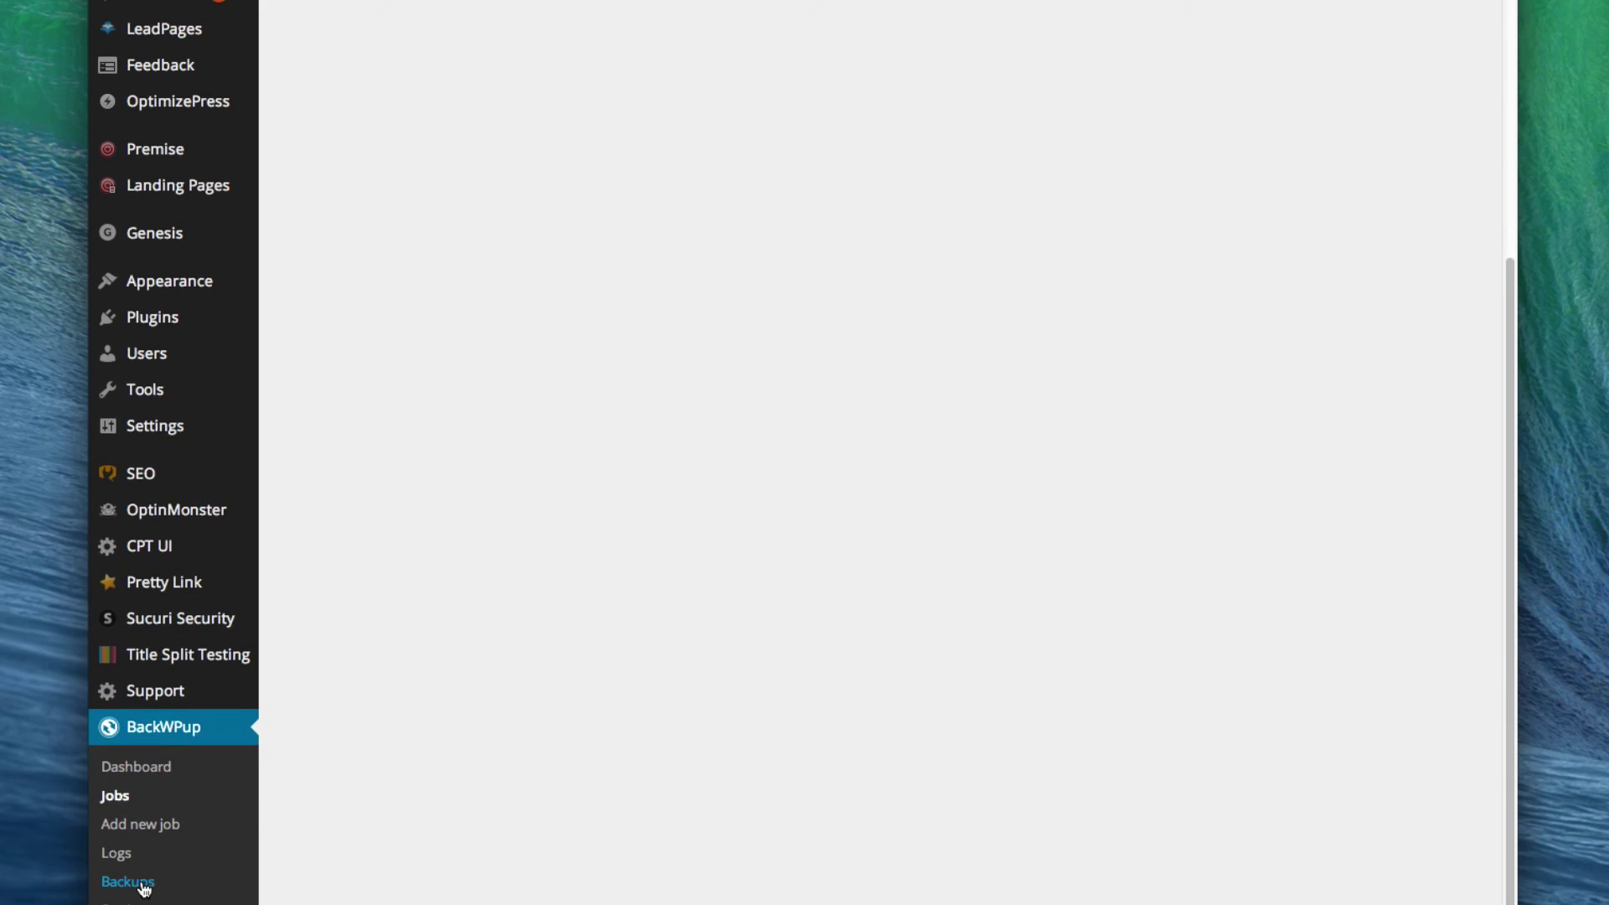
pyautogui.click(127, 882)
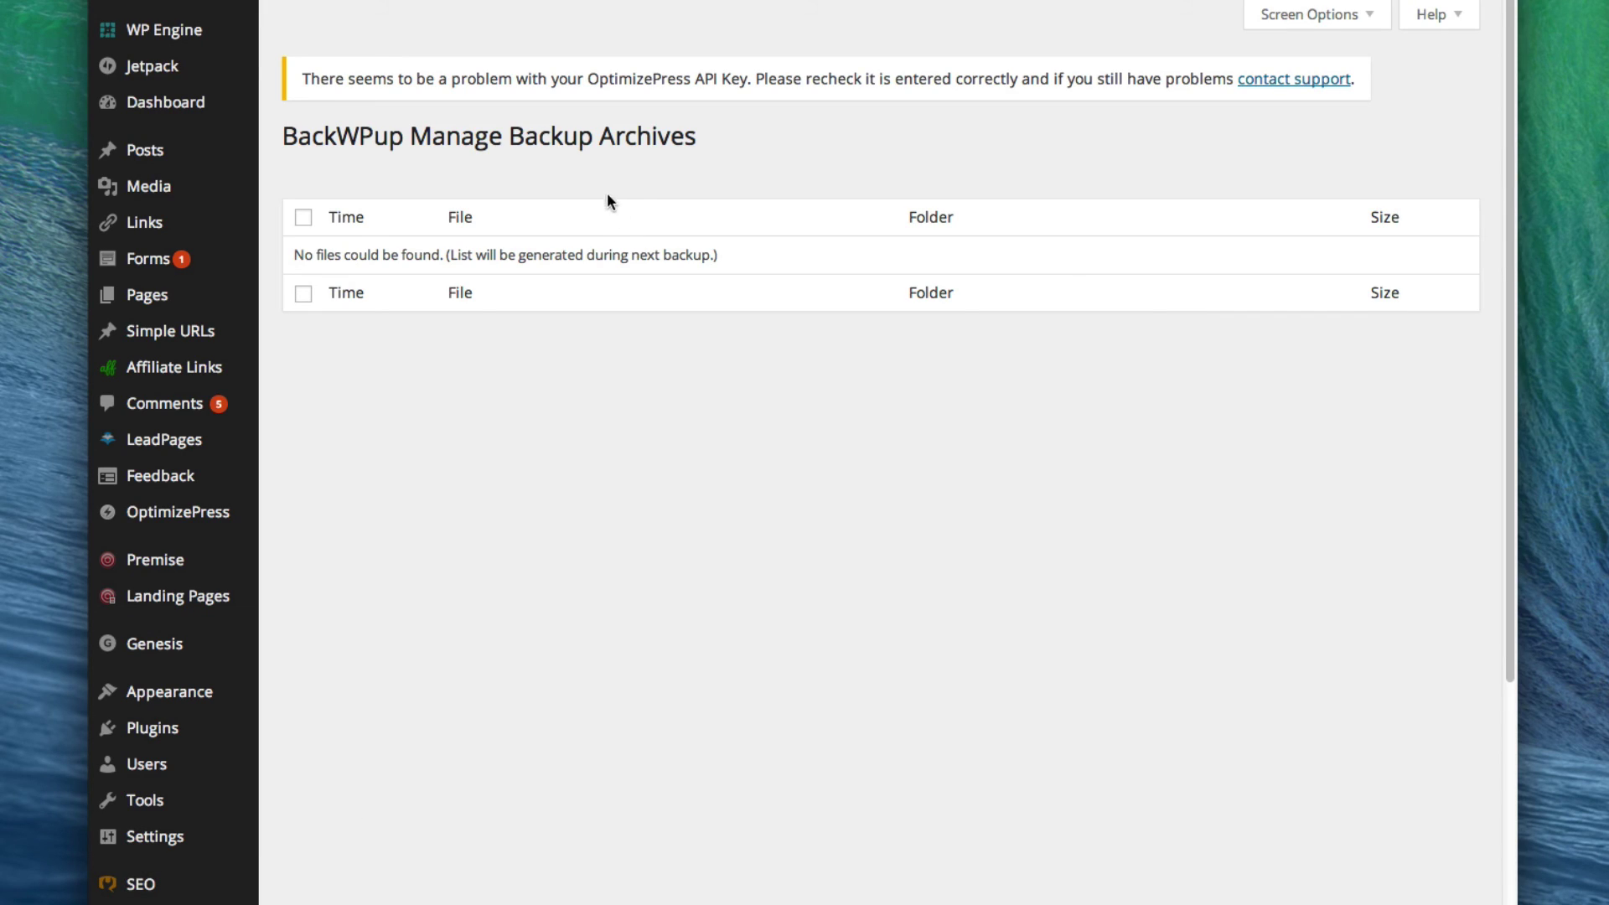